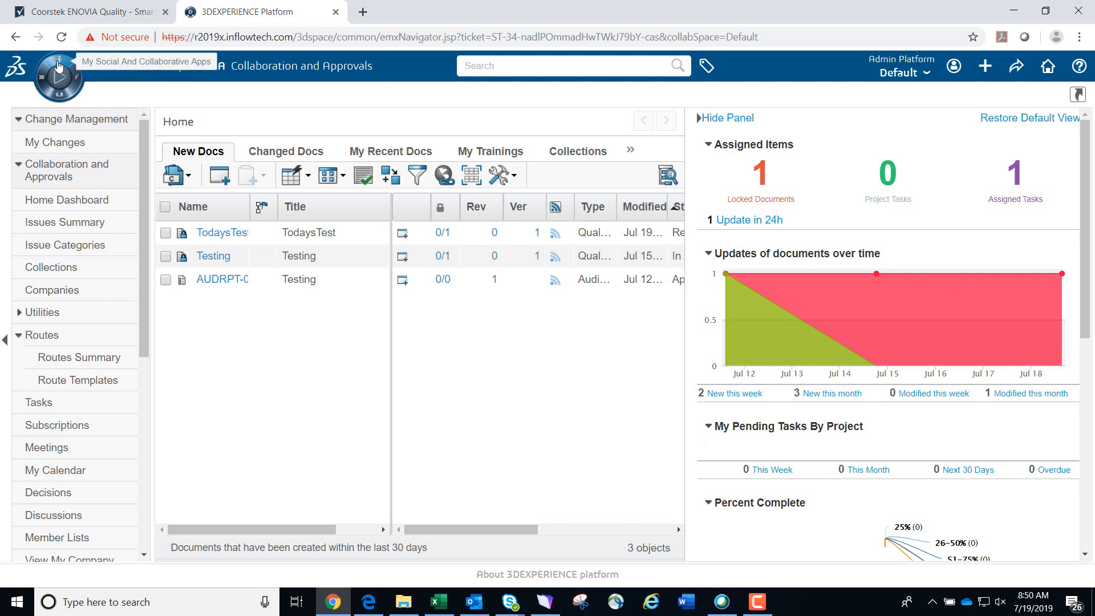
Open the Quality Document Control app from the social and collaborative apps list
click(58, 66)
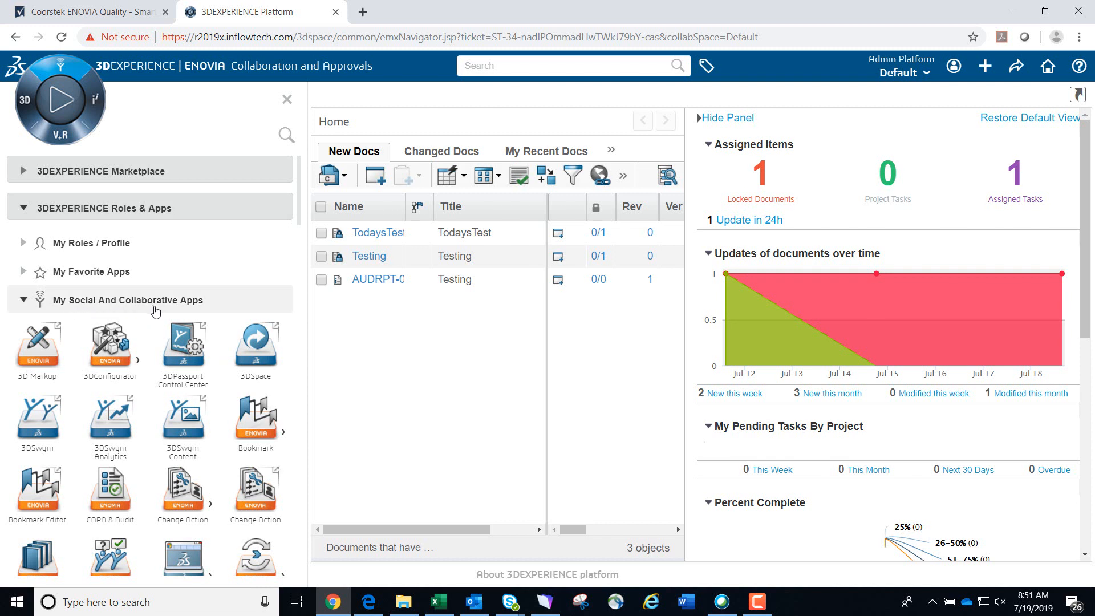
scroll(154, 311, down, 6)
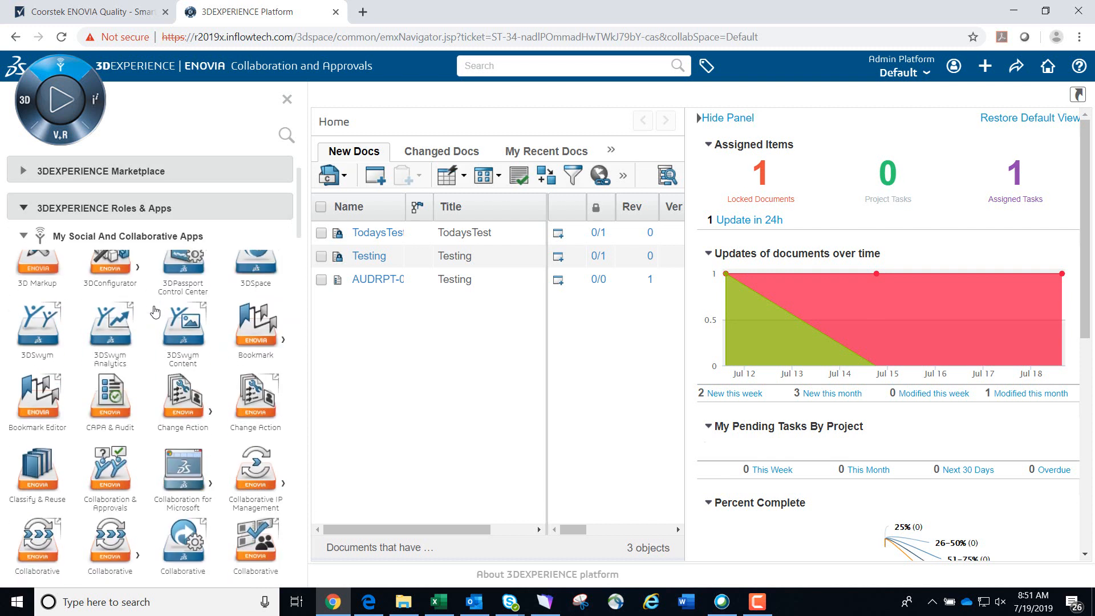
scroll(154, 311, down, 10)
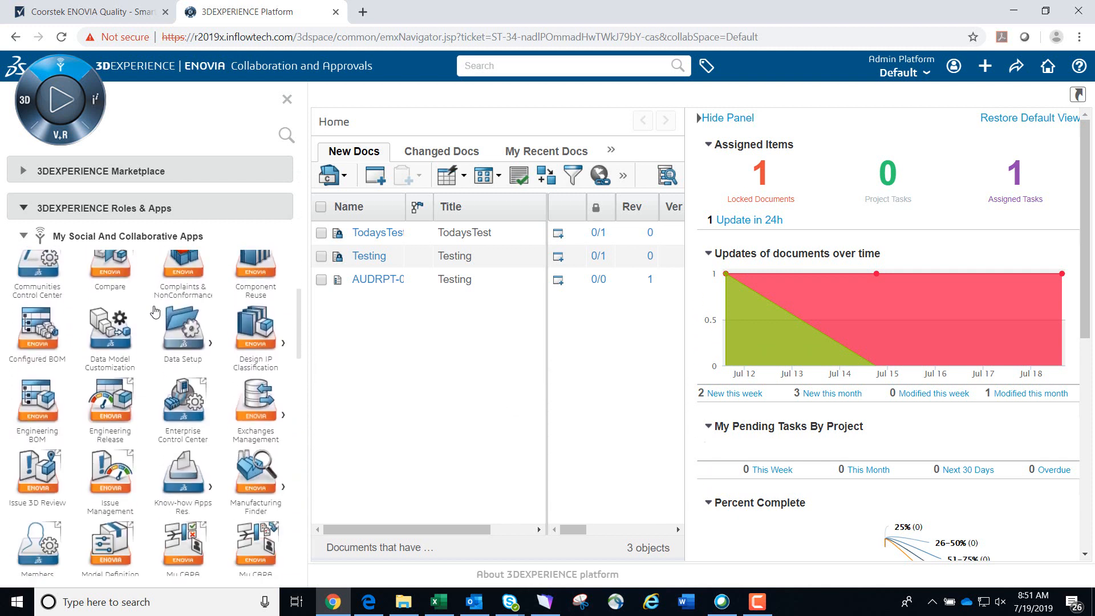
scroll(154, 311, down, 8)
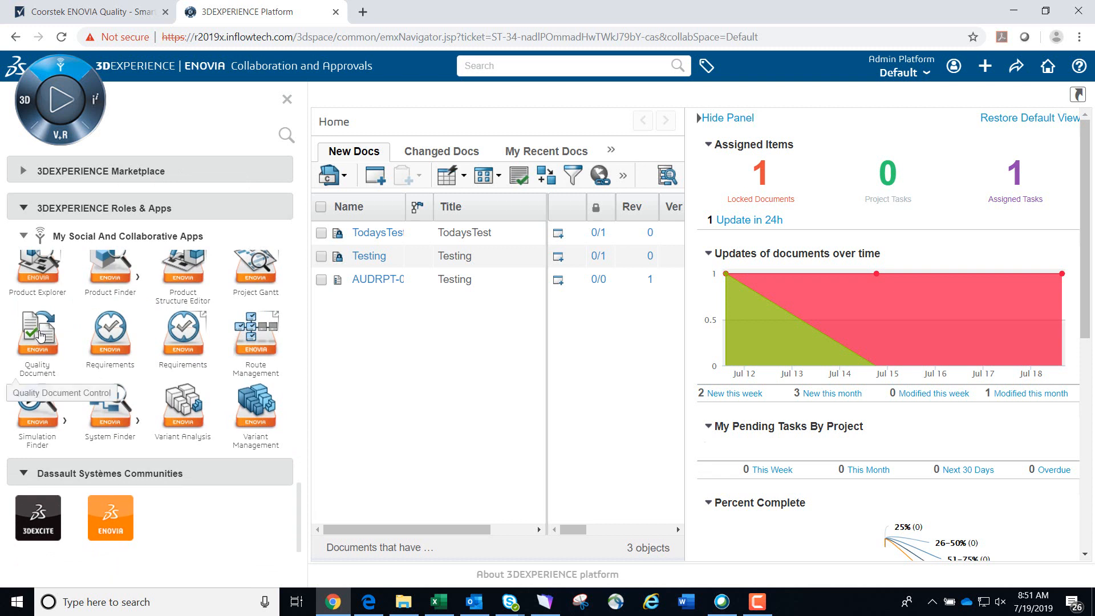
click(39, 335)
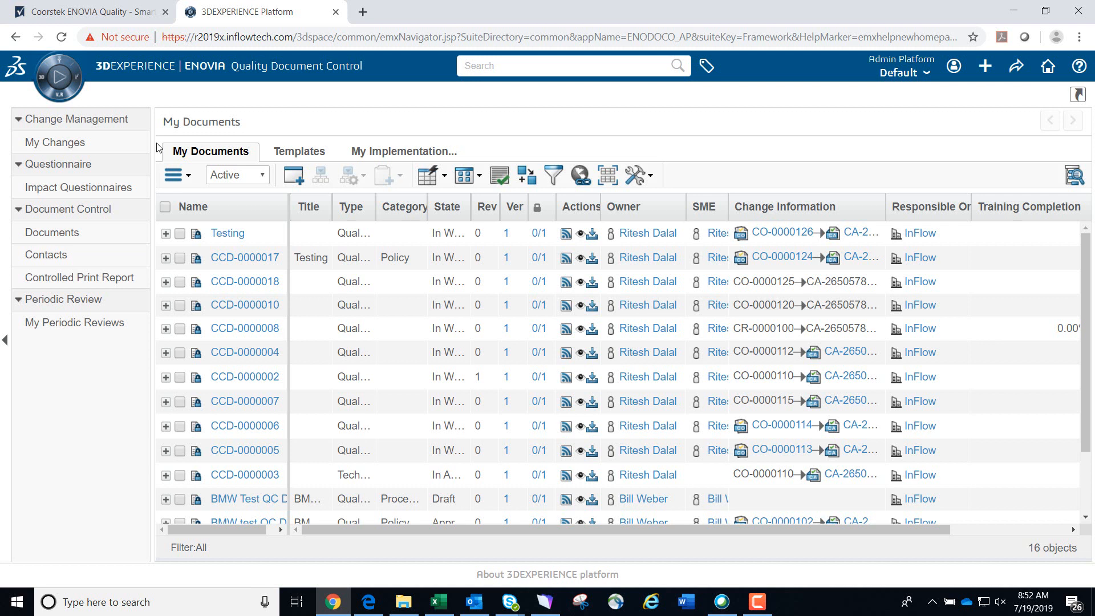
Start creating a new controlled document, turn off automatic naming and name it DemoDoc
click(188, 176)
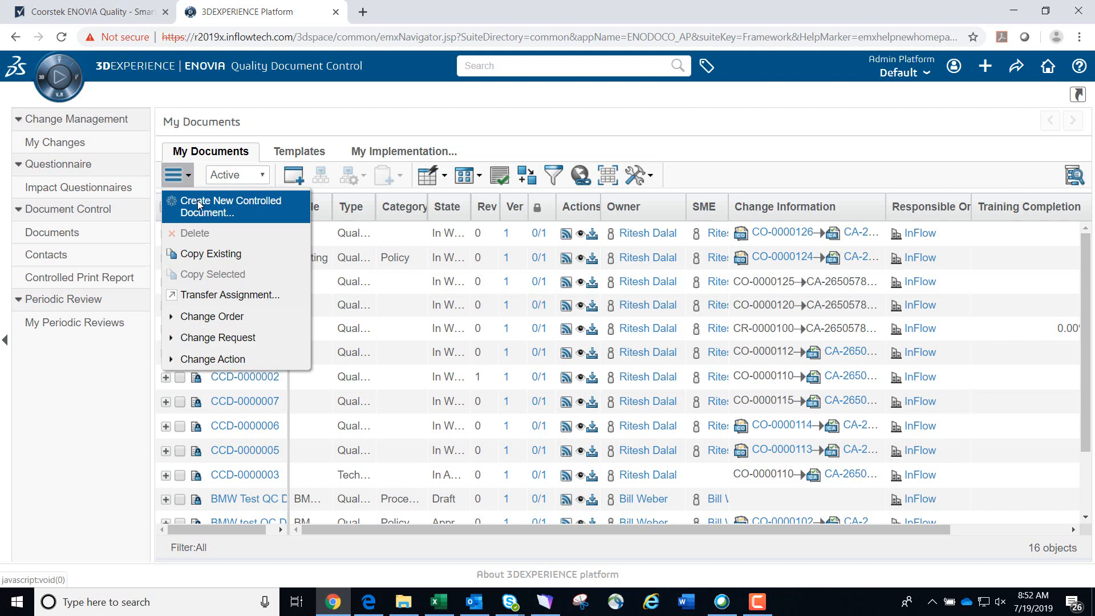
click(199, 205)
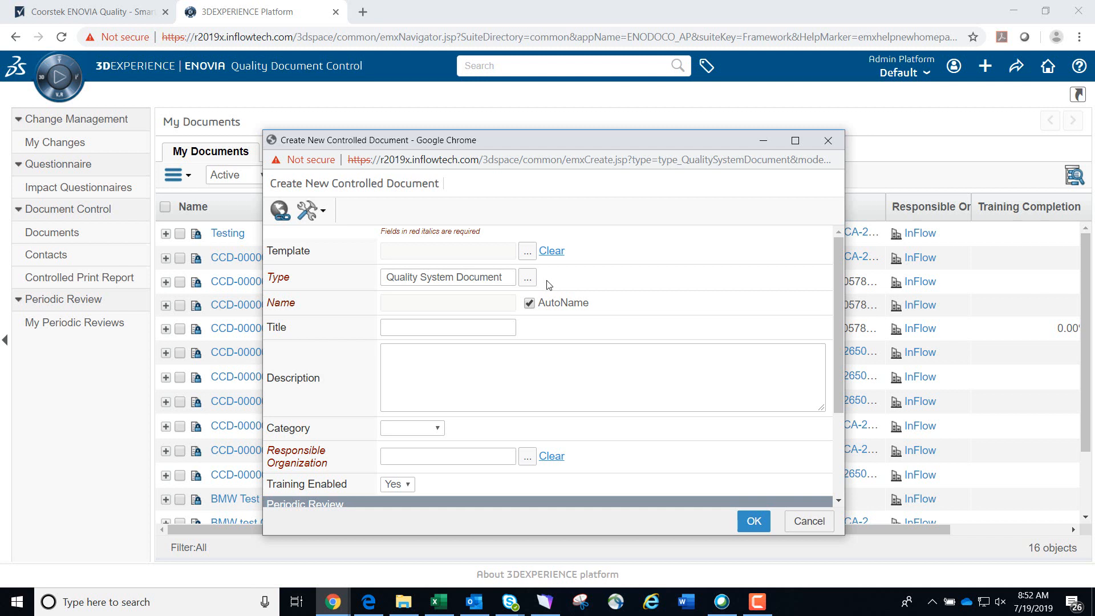
click(530, 303)
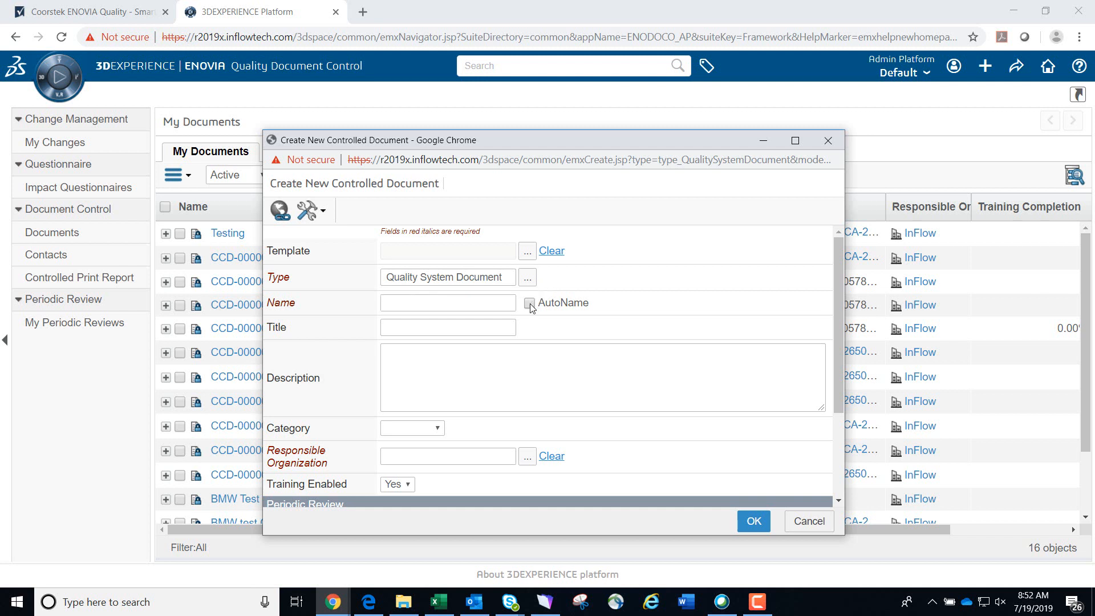
click(442, 302)
text(DemoDoc)
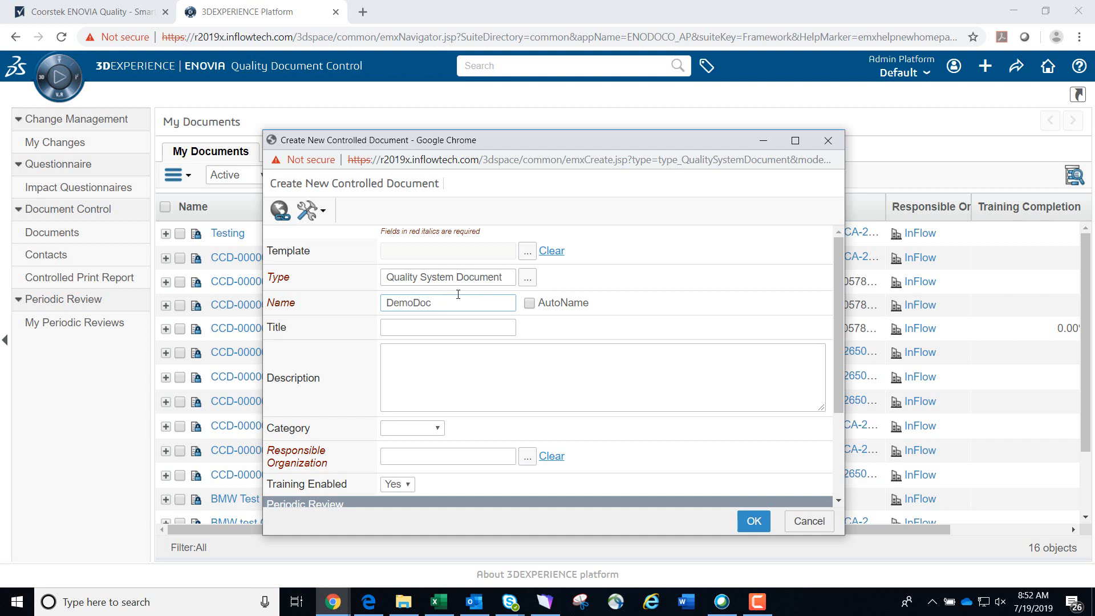
Set the new document's category to Policy
click(448, 328)
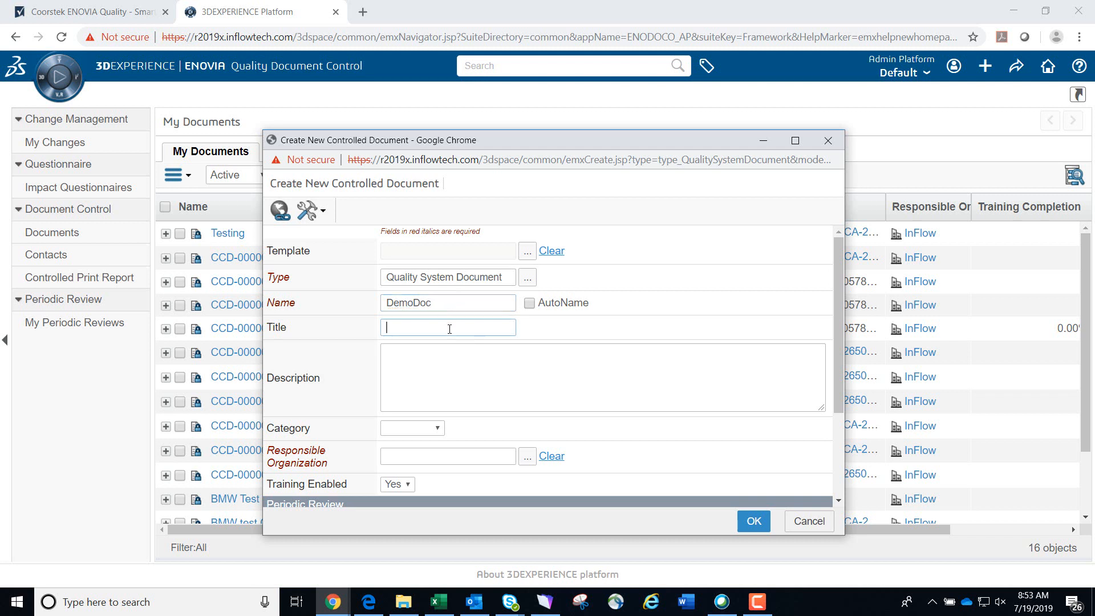
click(457, 368)
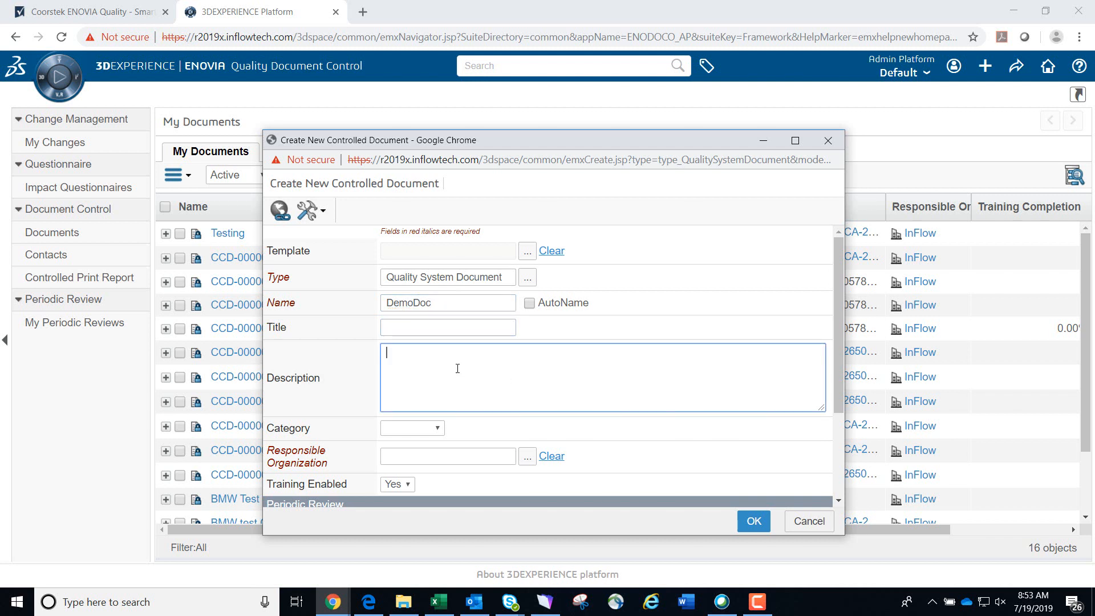
scroll(457, 366, down, 2)
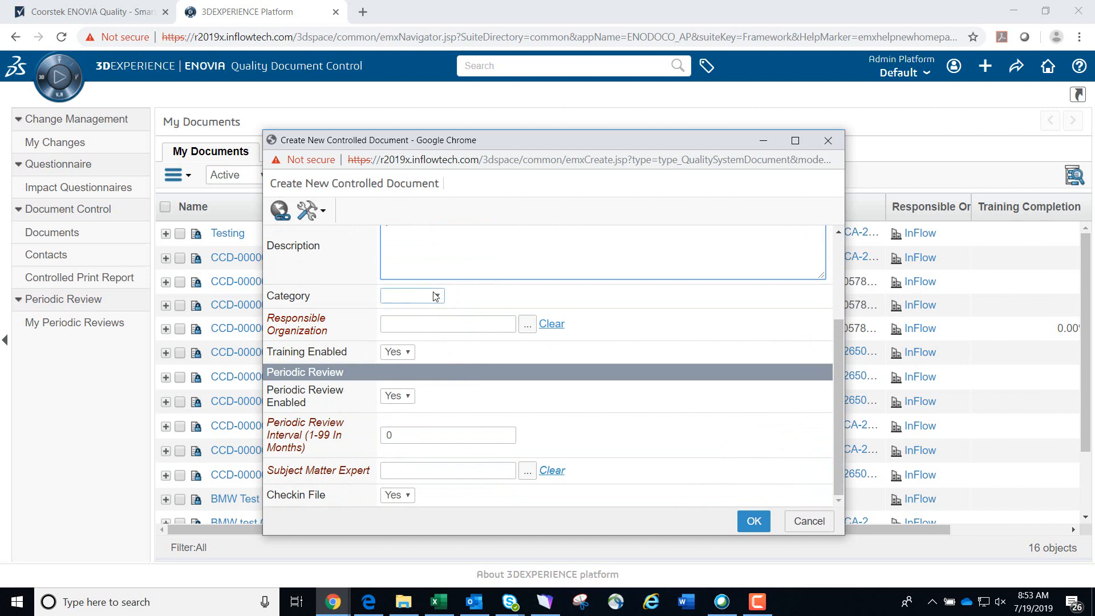
click(439, 297)
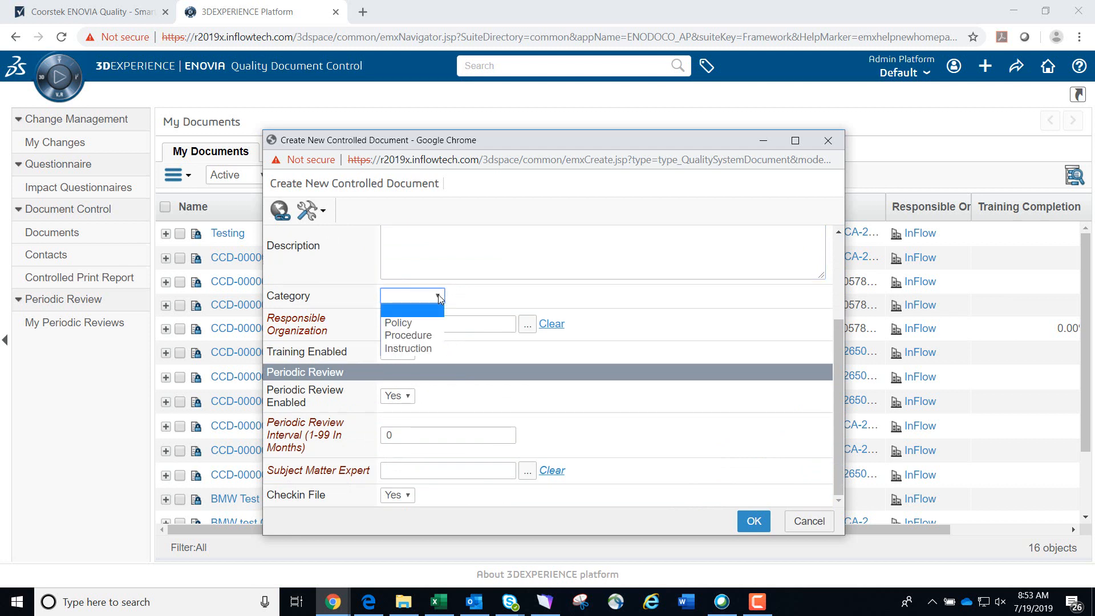
click(440, 323)
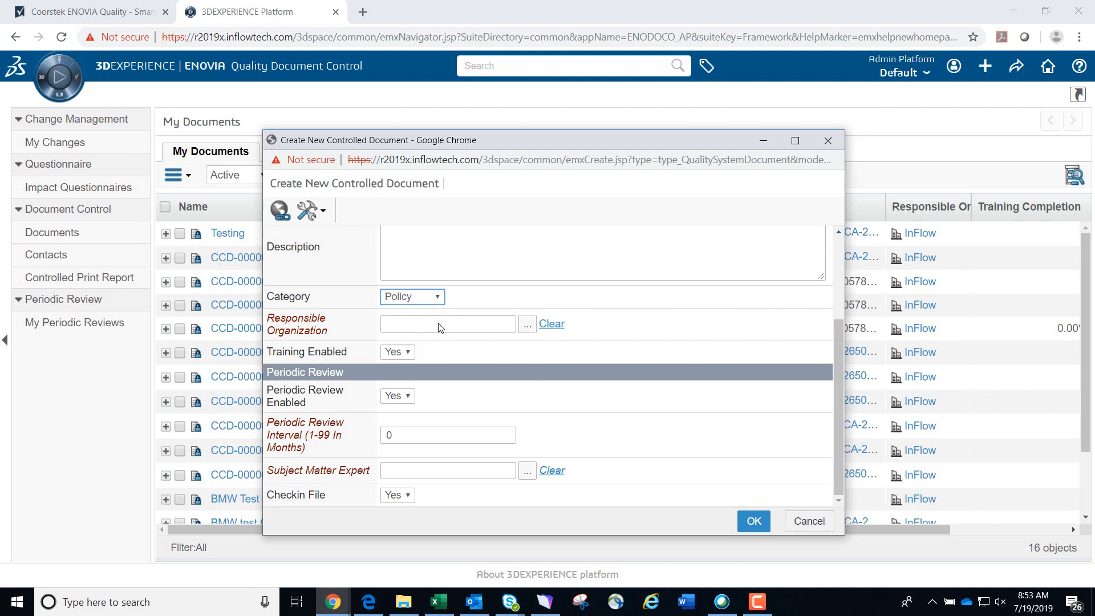
Select InFlow as the document's responsible organization
click(525, 326)
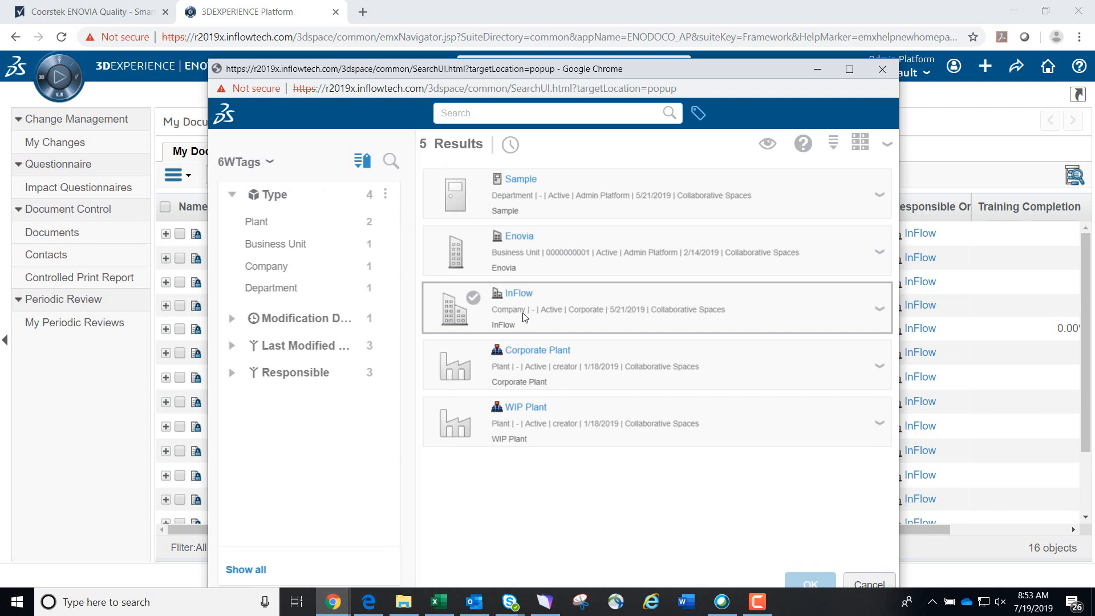
click(527, 303)
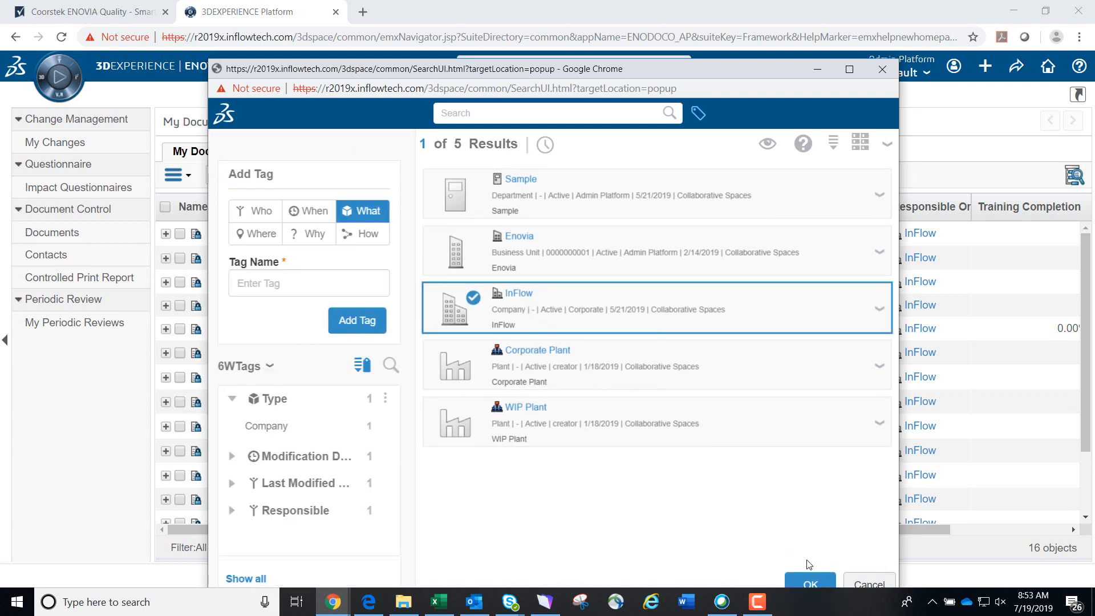
click(810, 582)
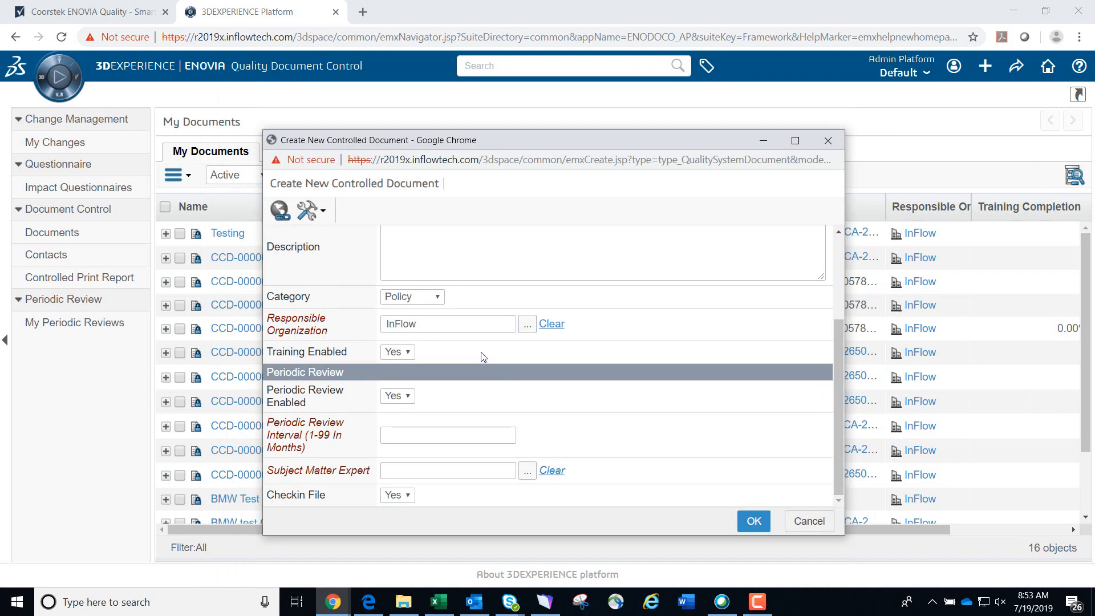
Set the periodic review interval to 3 months and choose the admin platform user as subject matter expert
click(454, 435)
text(3)
click(527, 472)
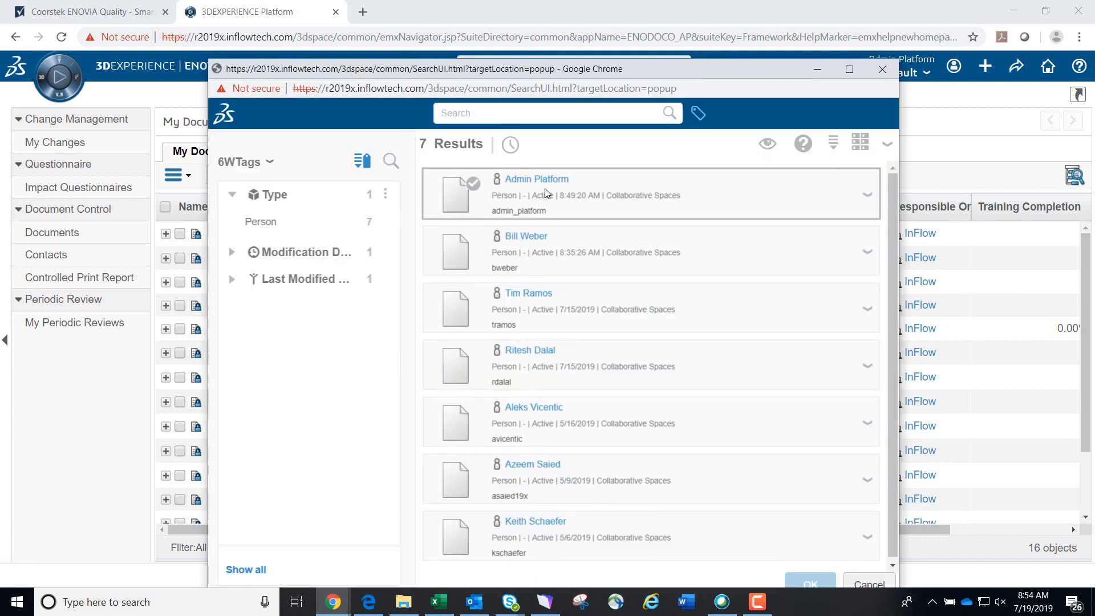
click(546, 183)
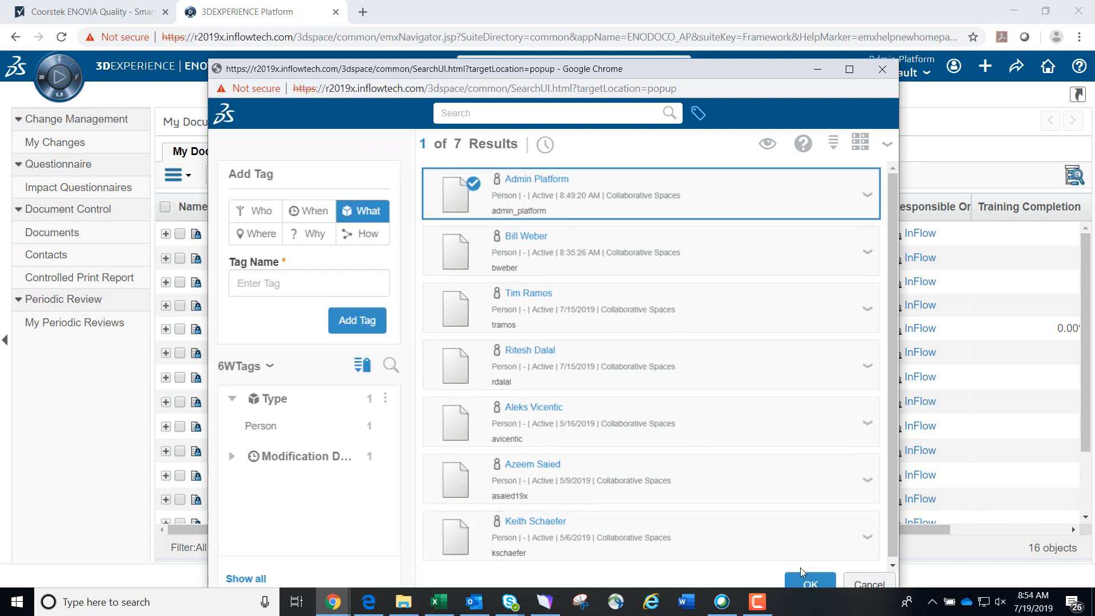
click(805, 582)
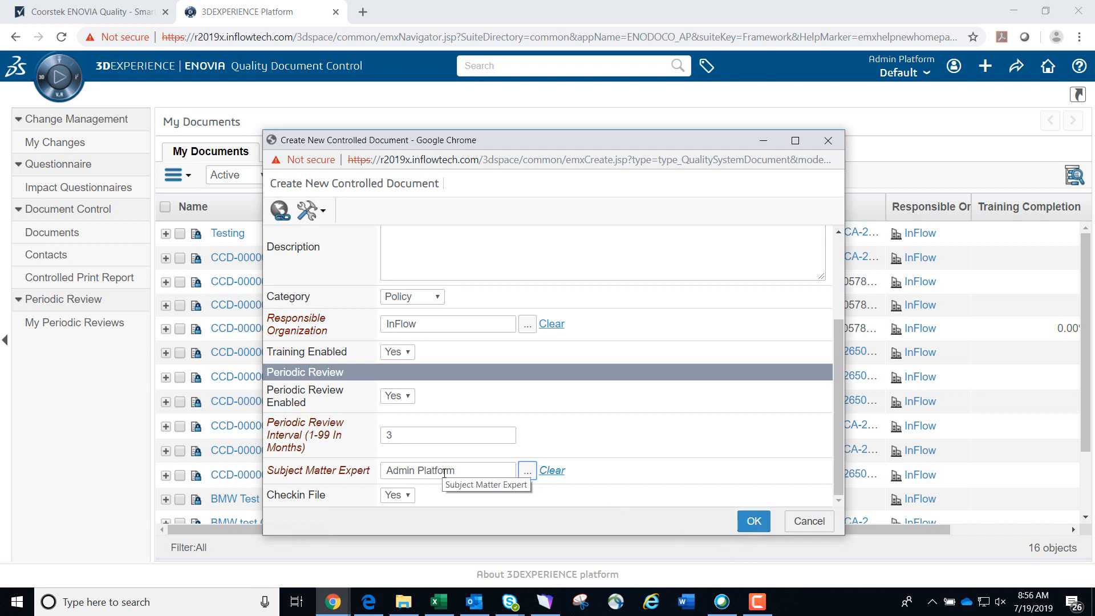
Create the document and check in the file Complaint-Step2-EventConfirmedandPromote.JPG as its content
click(747, 521)
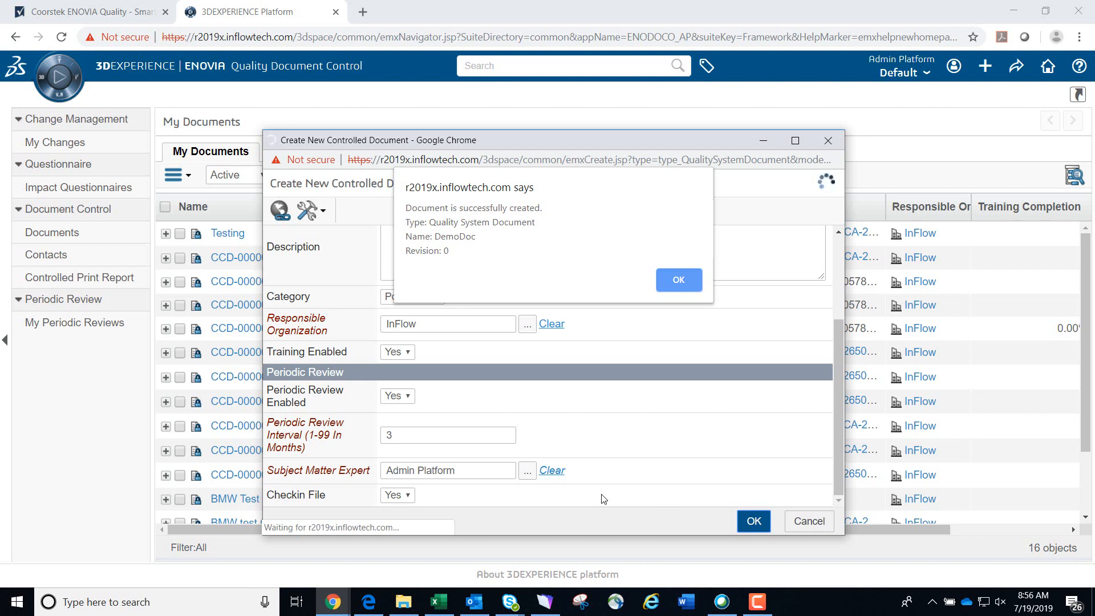
click(667, 280)
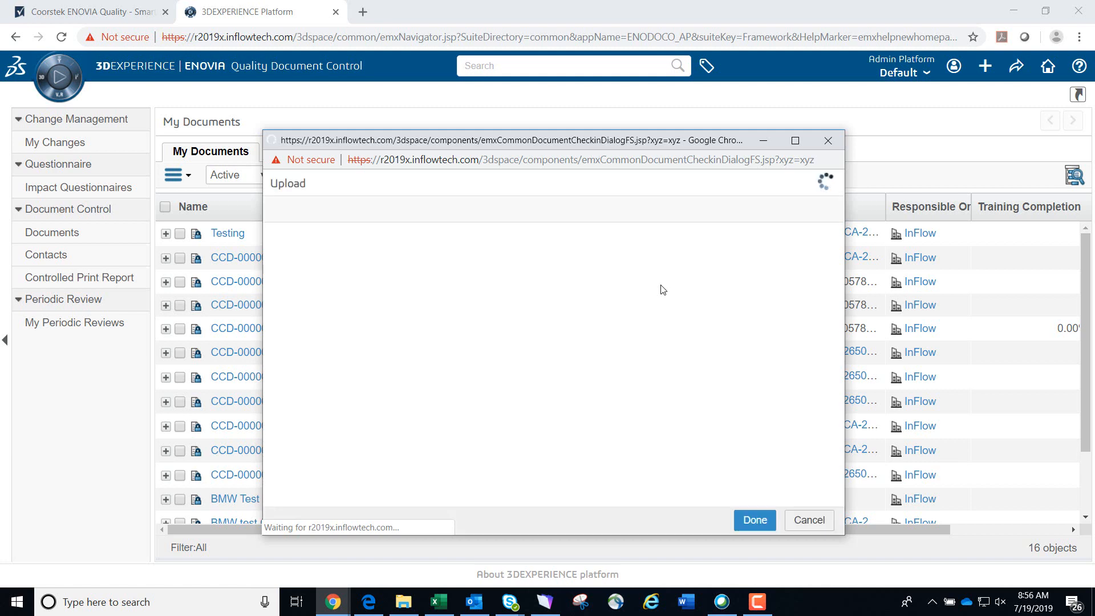
click(296, 279)
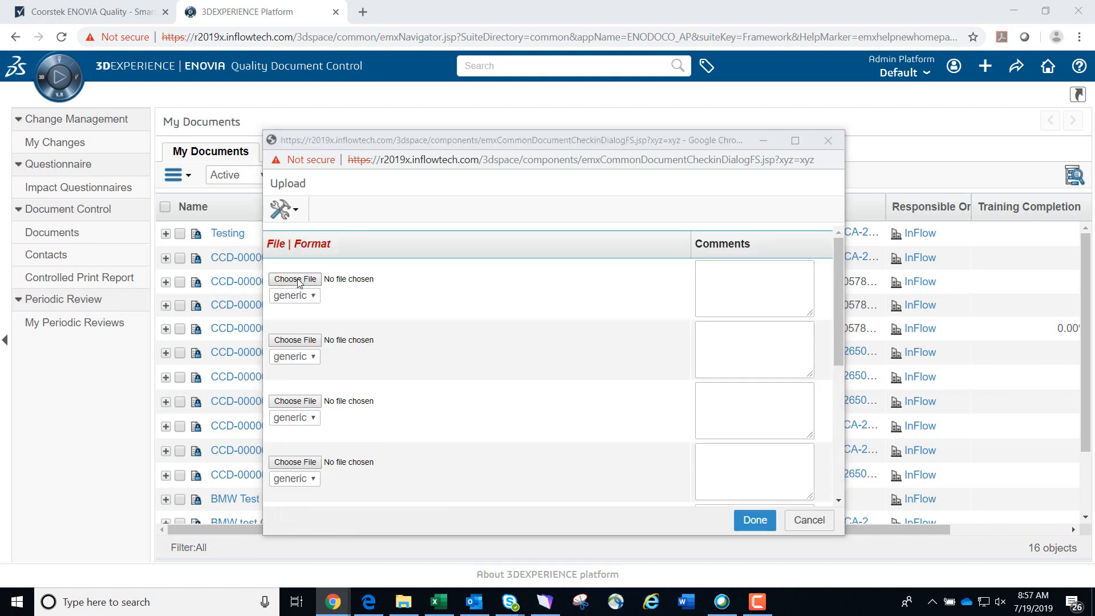
double_click(530, 251)
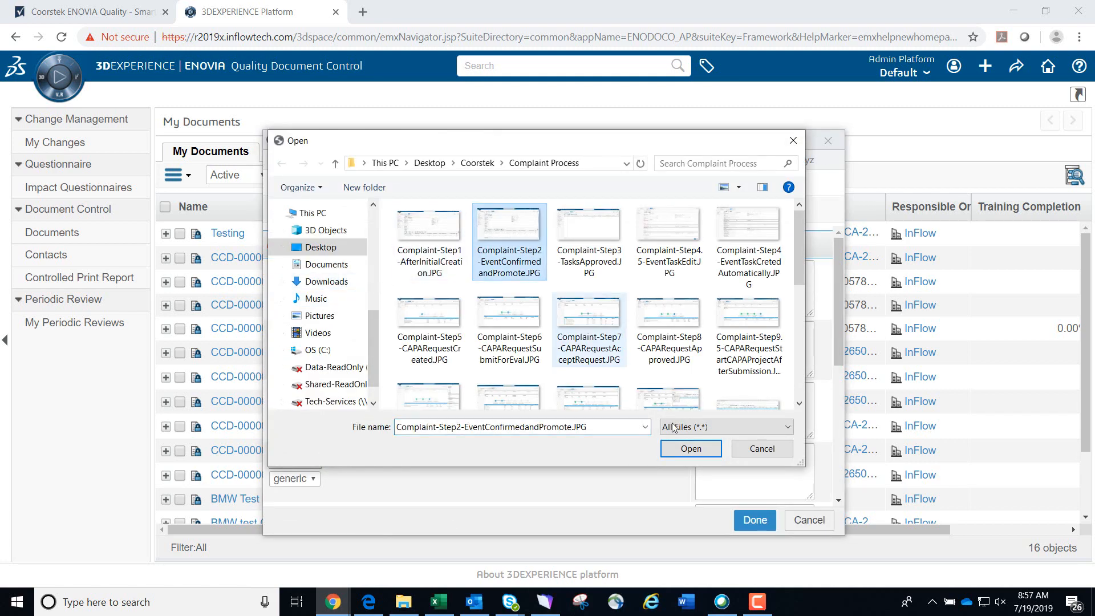
click(743, 522)
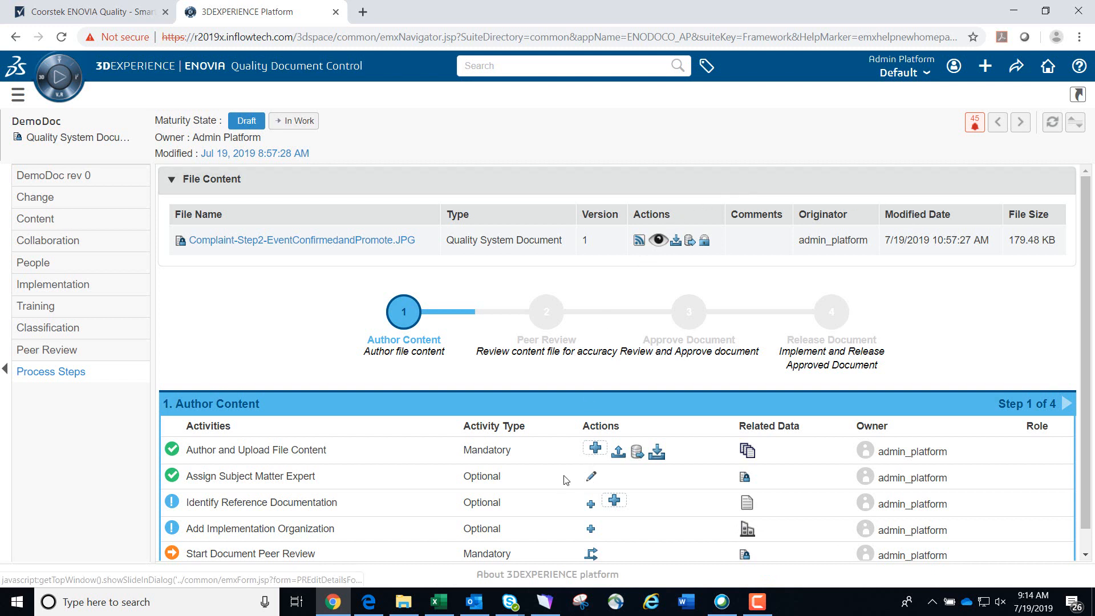
Start the document peer review for DemoDoc
scroll(565, 480, down, 1)
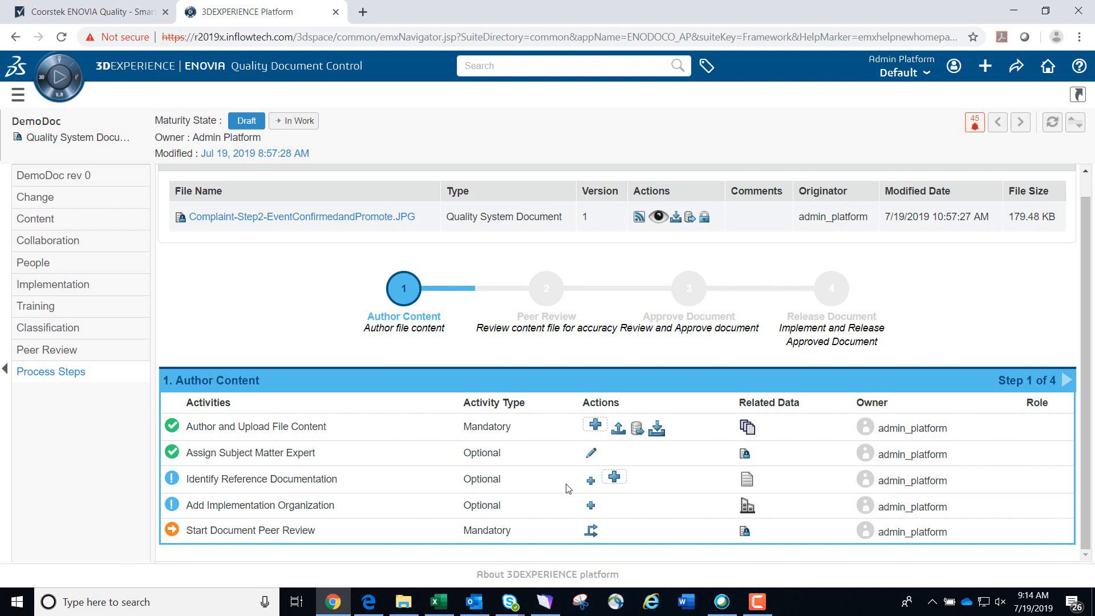
click(585, 534)
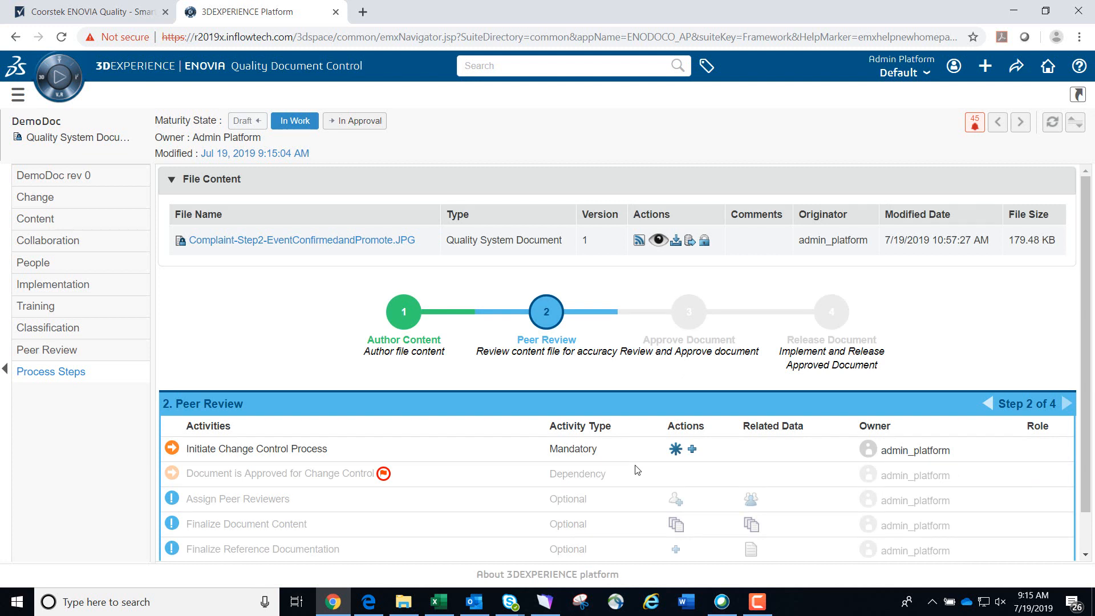
Create a new change order to initiate the change control process
scroll(637, 469, down, 1)
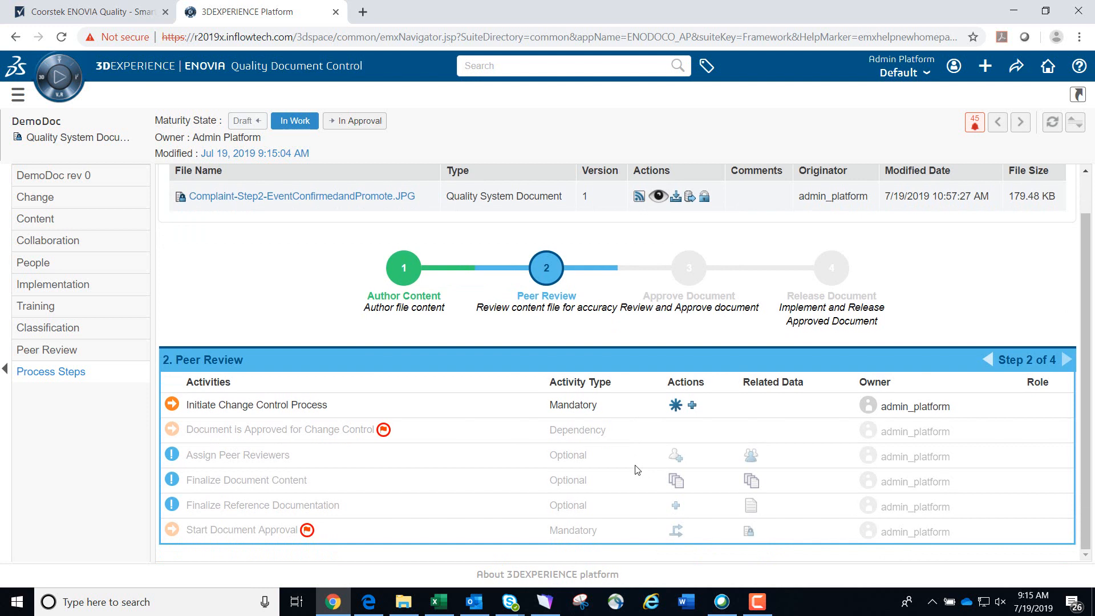
click(675, 405)
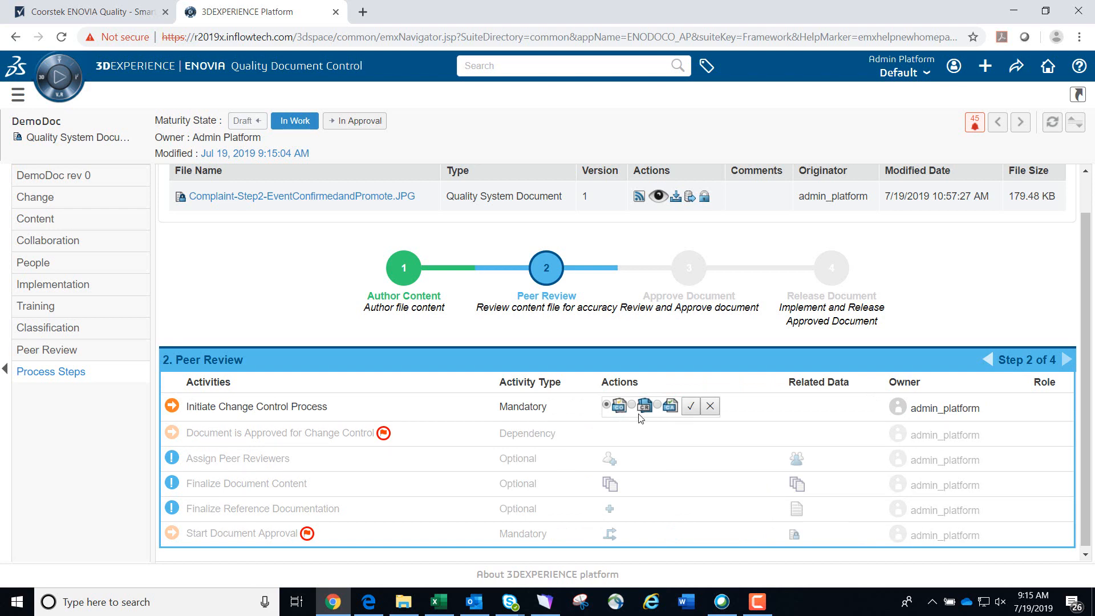
click(690, 406)
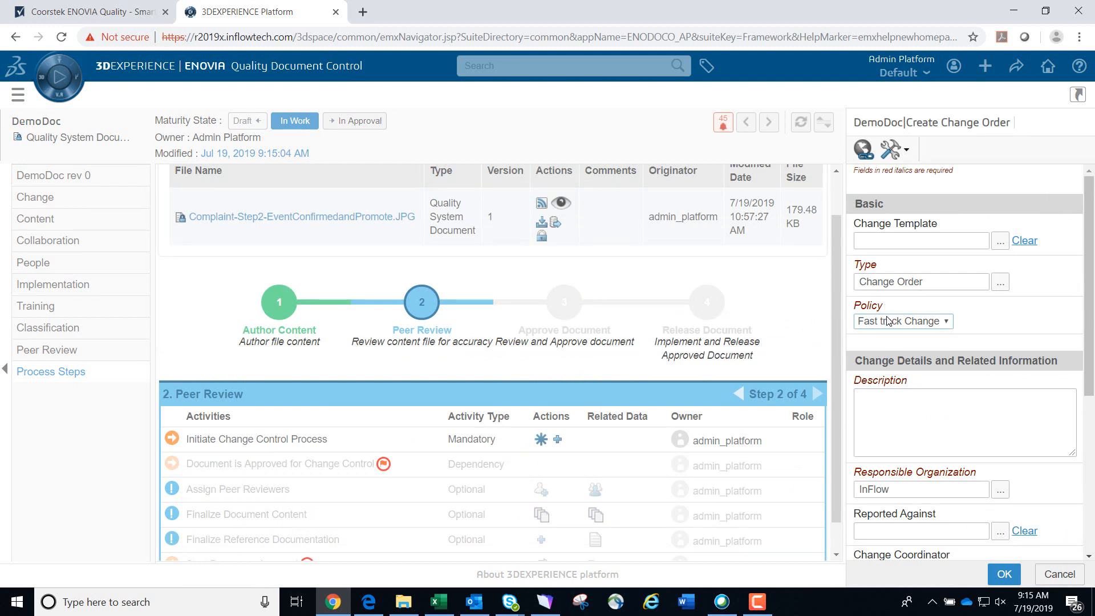
Keep the change order policy as Fast track Change and enter the description Test
click(947, 323)
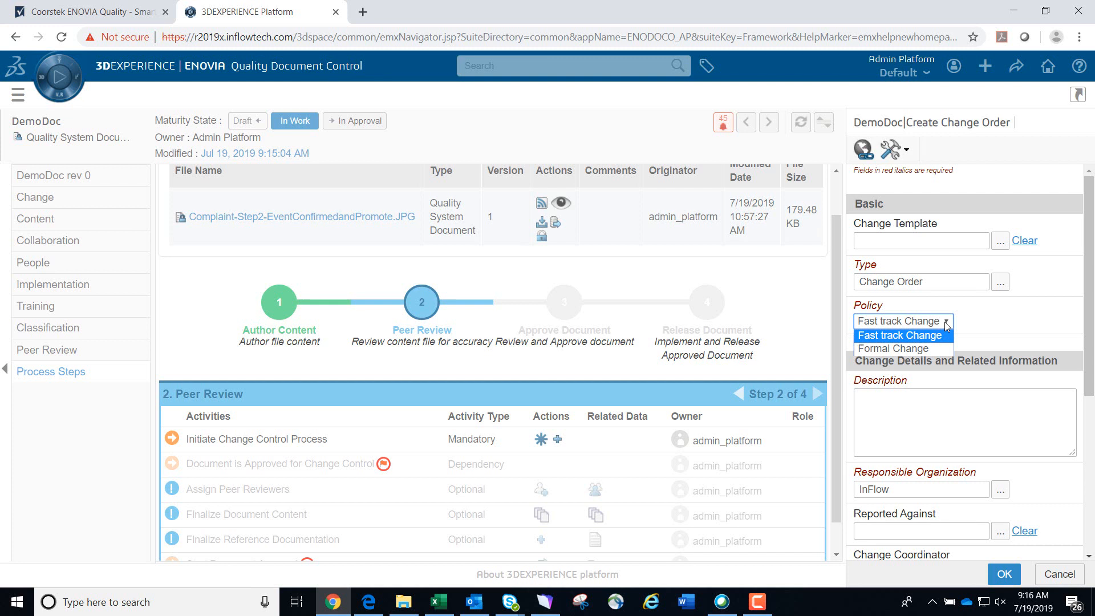
click(946, 324)
scroll(985, 326, down, 1)
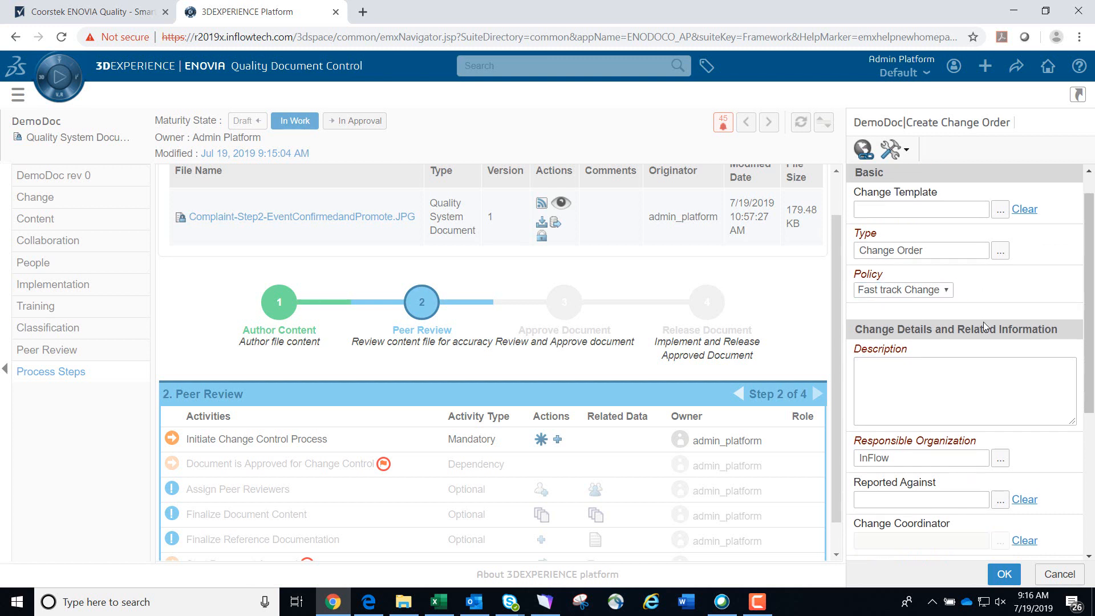
scroll(981, 336, down, 1)
click(977, 347)
text(Test)
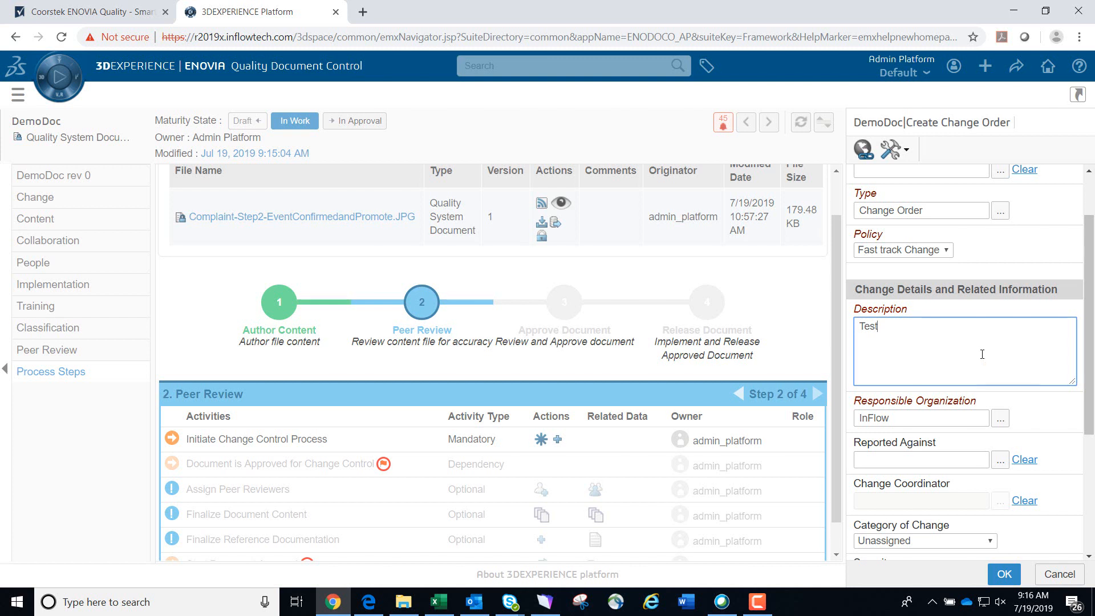
Set the category of change to Product Improvement
scroll(982, 353, up, 2)
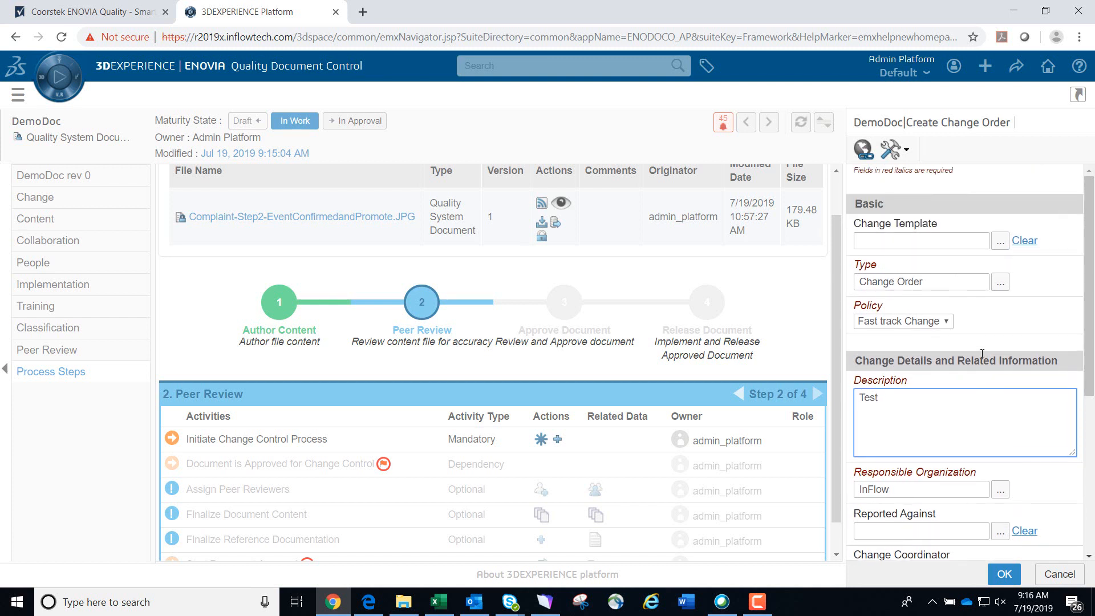
scroll(982, 353, down, 3)
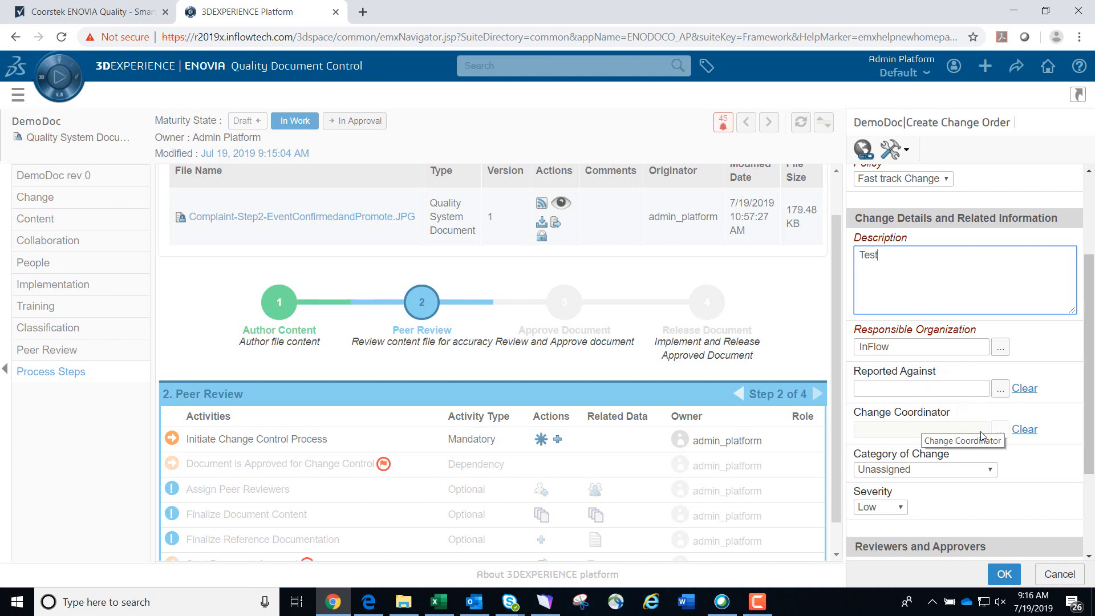
scroll(980, 431, down, 1)
scroll(982, 436, down, 1)
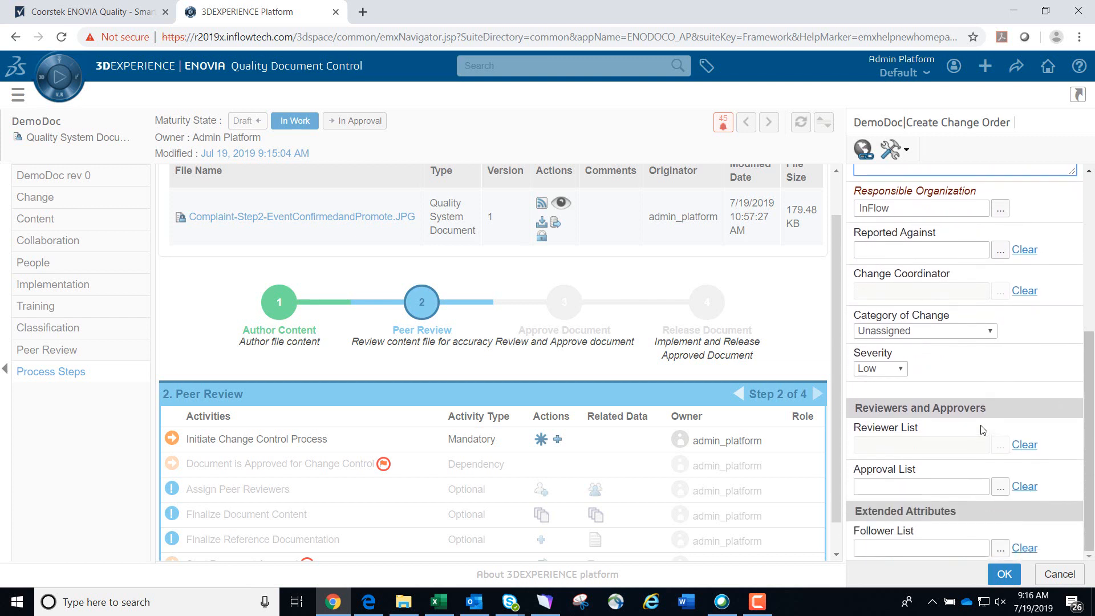
click(961, 331)
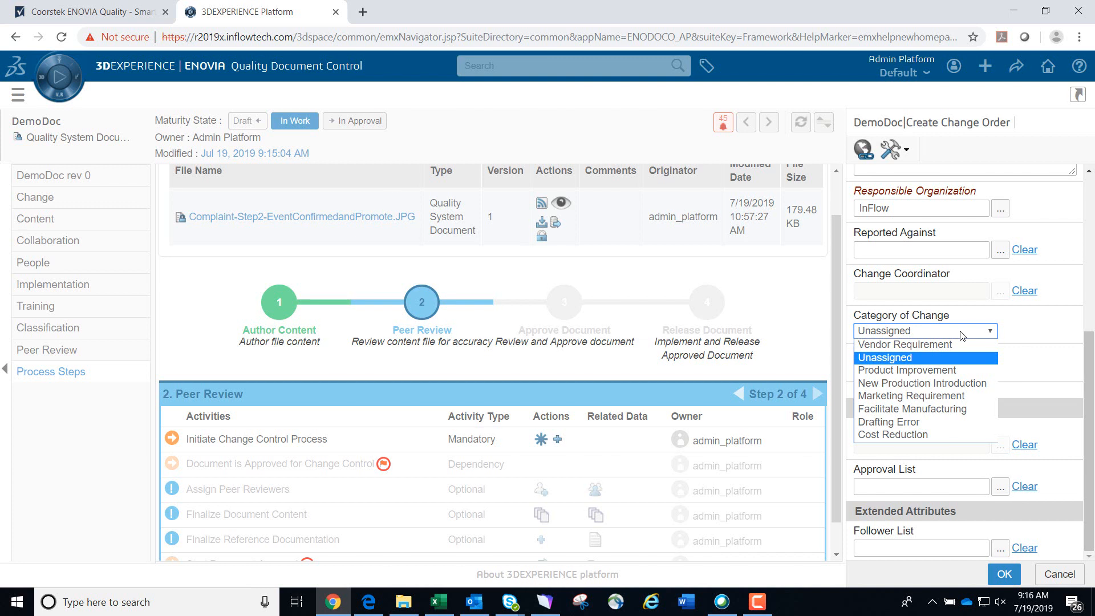
click(952, 372)
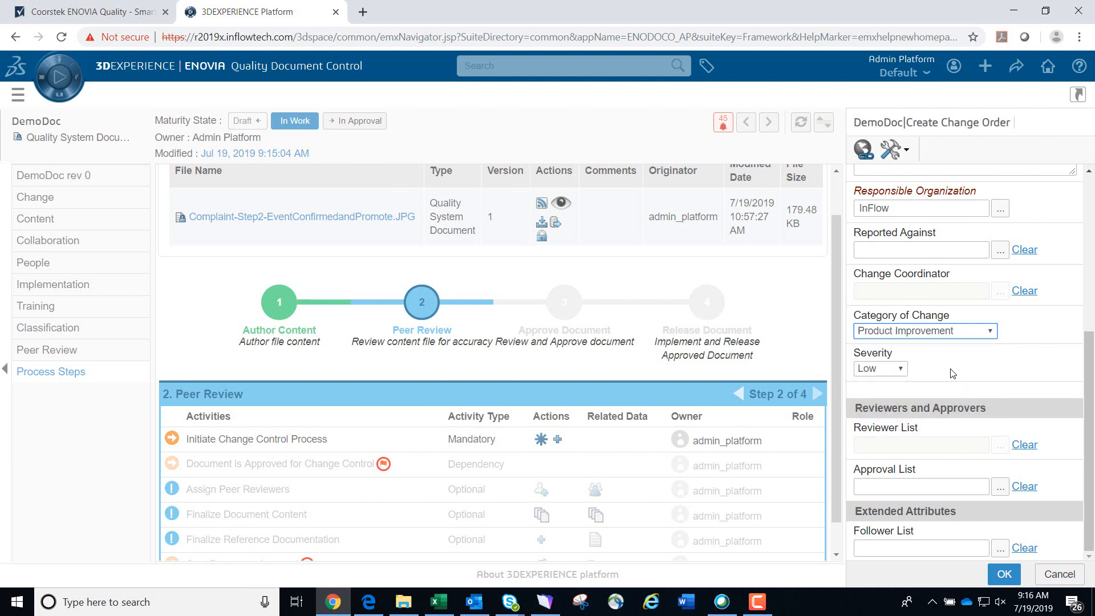
Set the change order severity to Medium
click(893, 370)
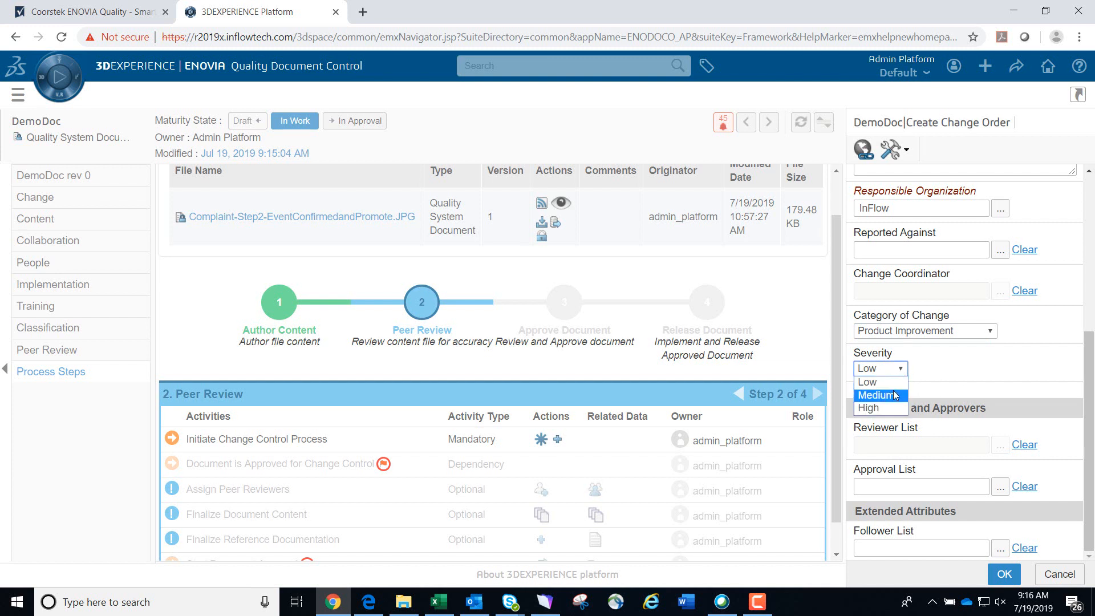
click(893, 395)
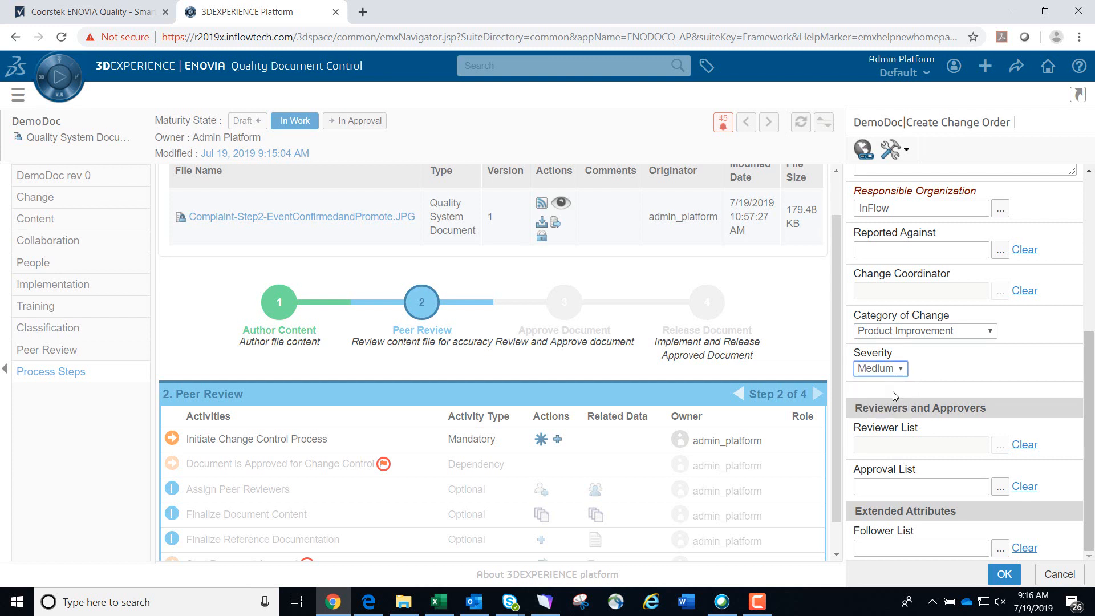
click(944, 362)
Choose BMW Test Approval Route as the approval list and create the change order
click(999, 488)
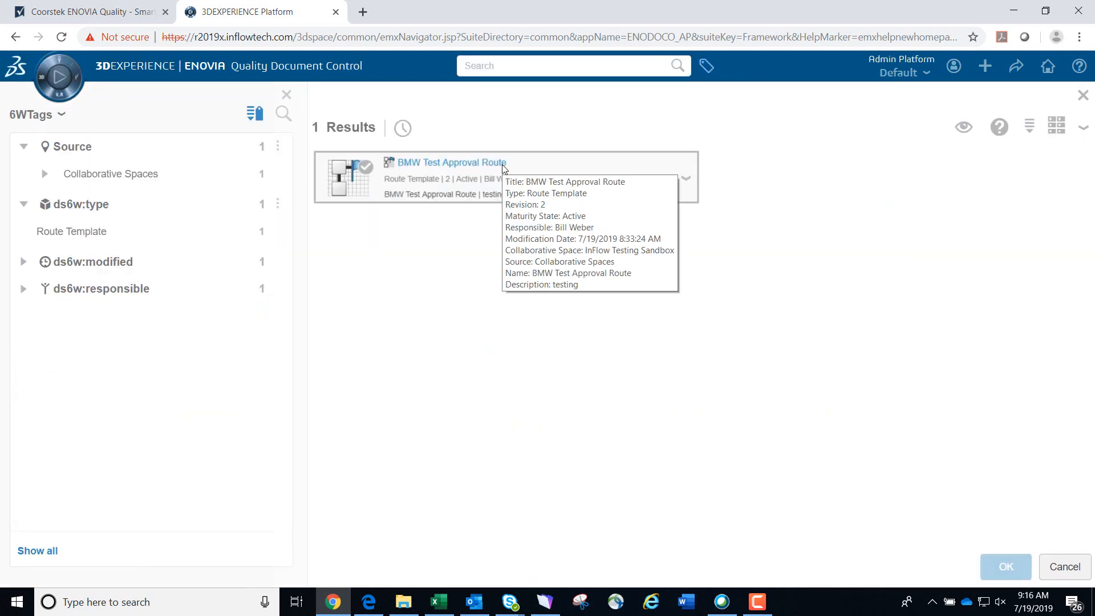
click(502, 165)
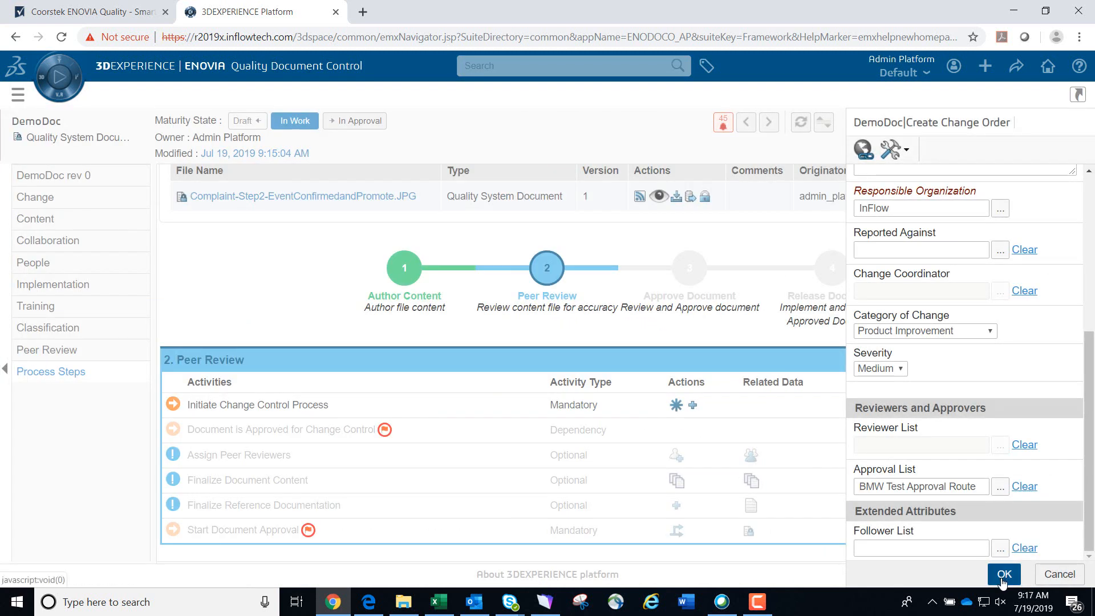
click(1003, 574)
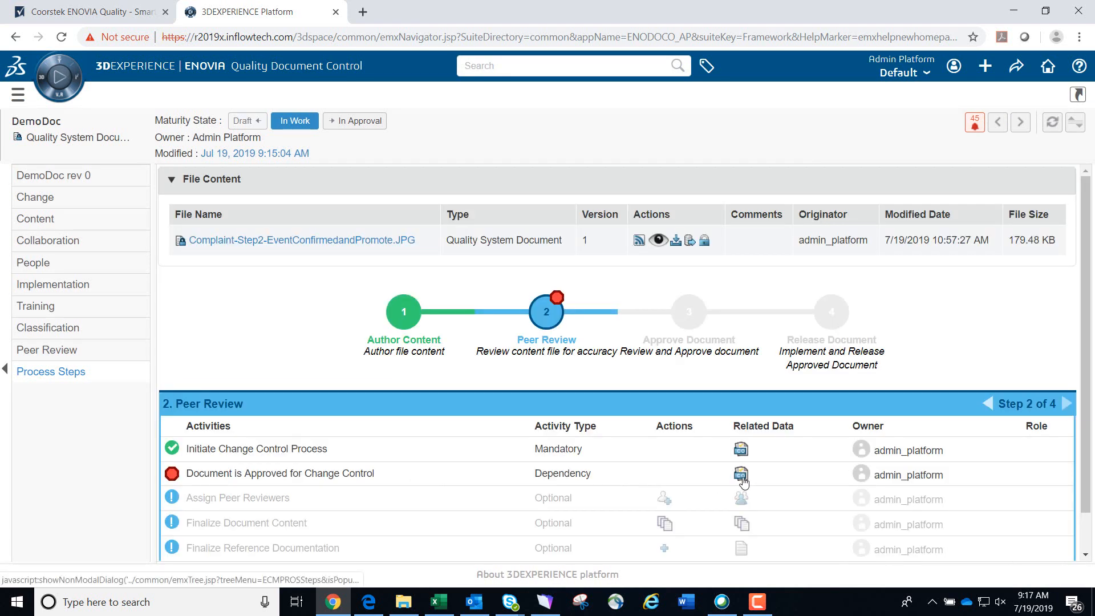
Open the change order linked to the change control dependency and start implementation planning and change implementation
click(742, 480)
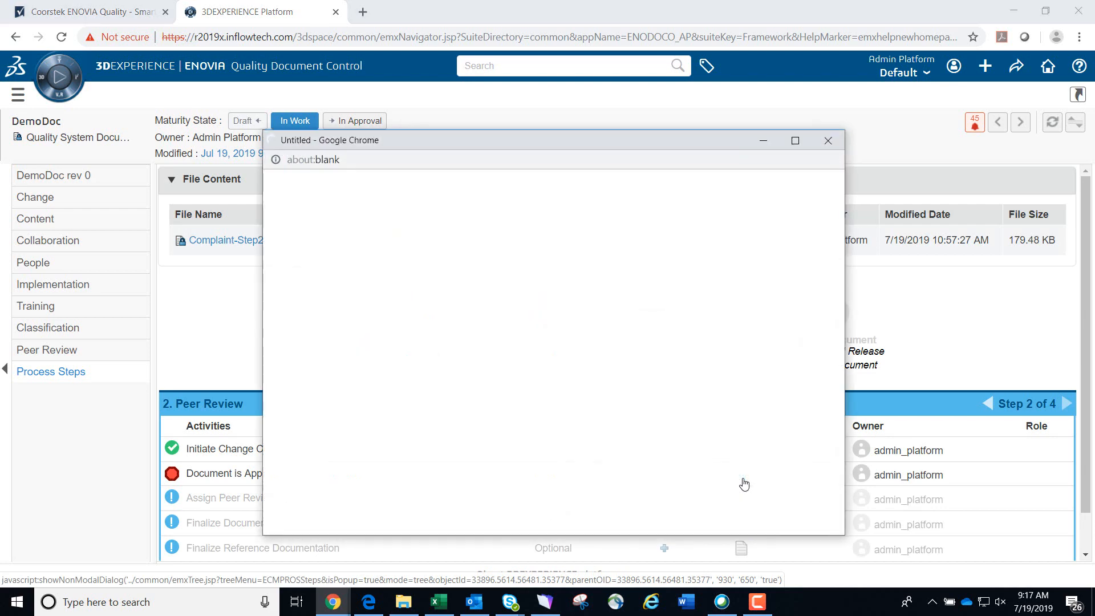
click(795, 141)
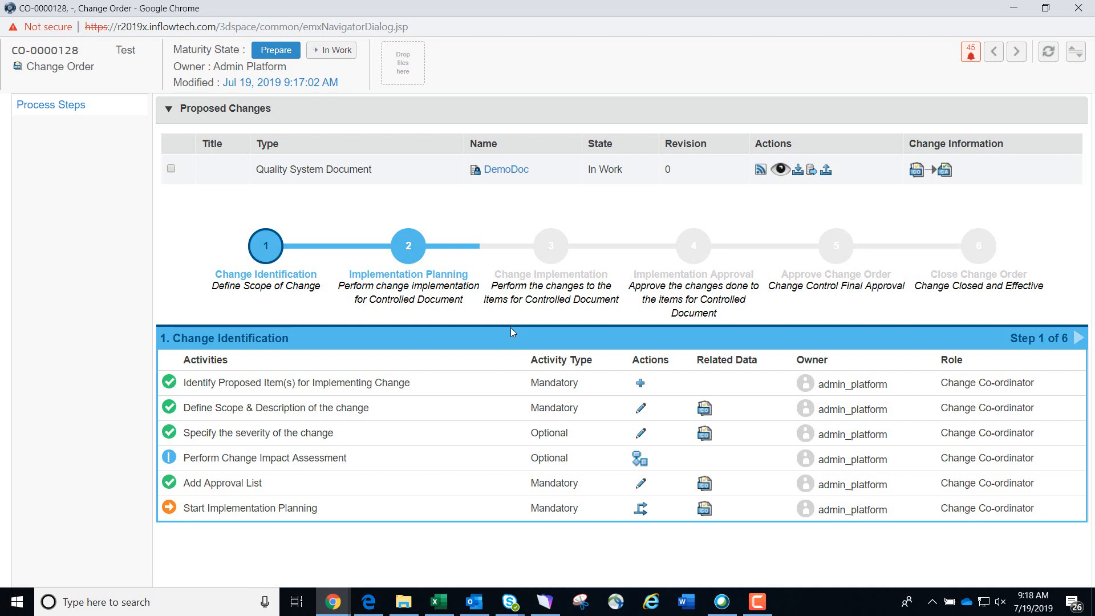
click(640, 511)
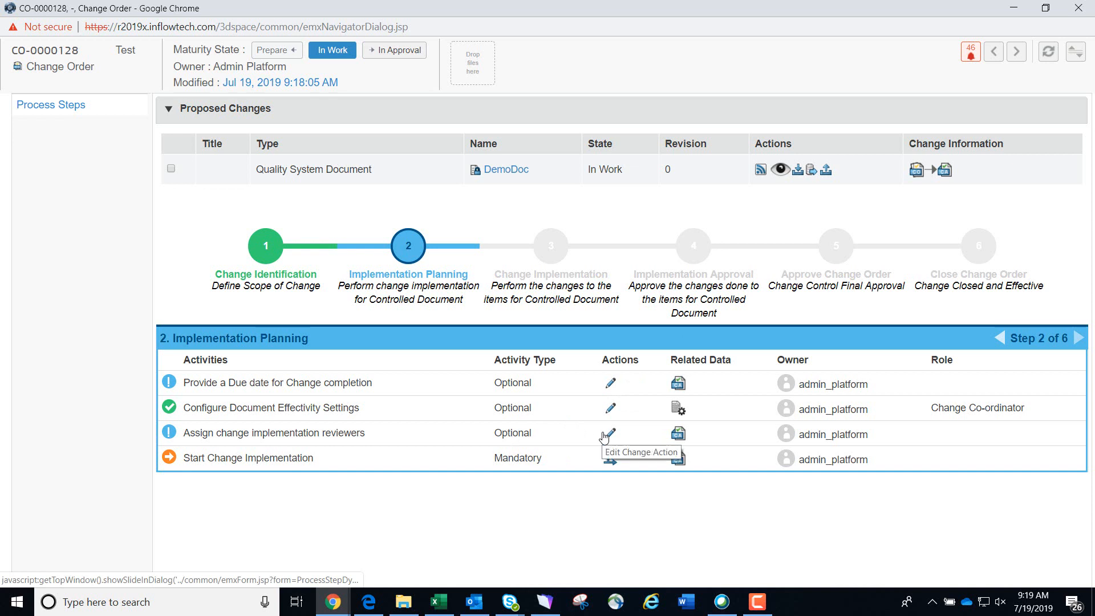
click(561, 474)
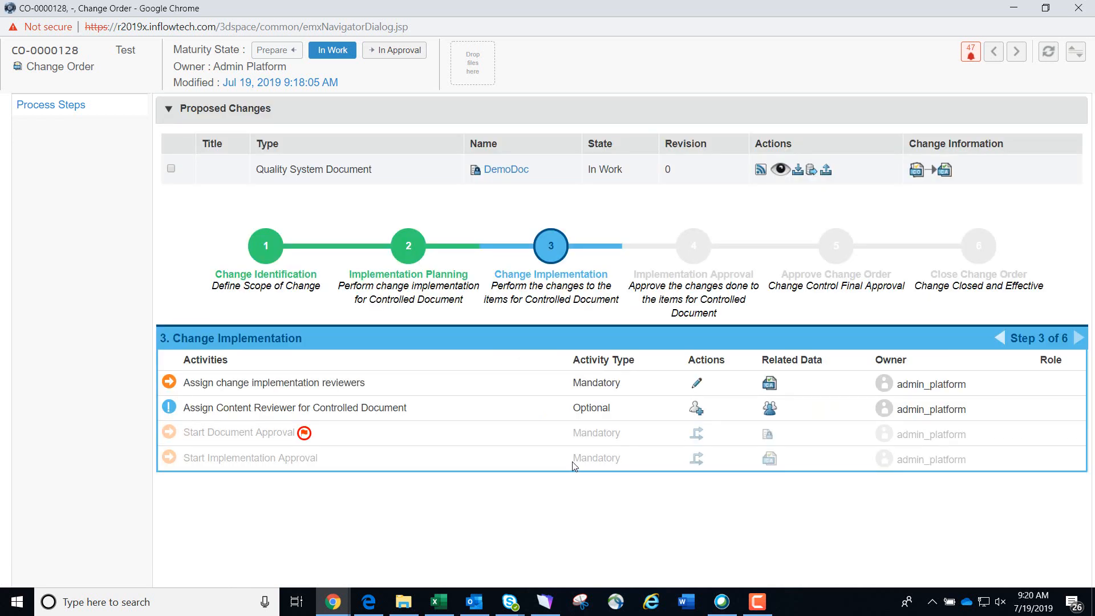
Add the admin platform user as change implementation reviewer for the change action
click(698, 383)
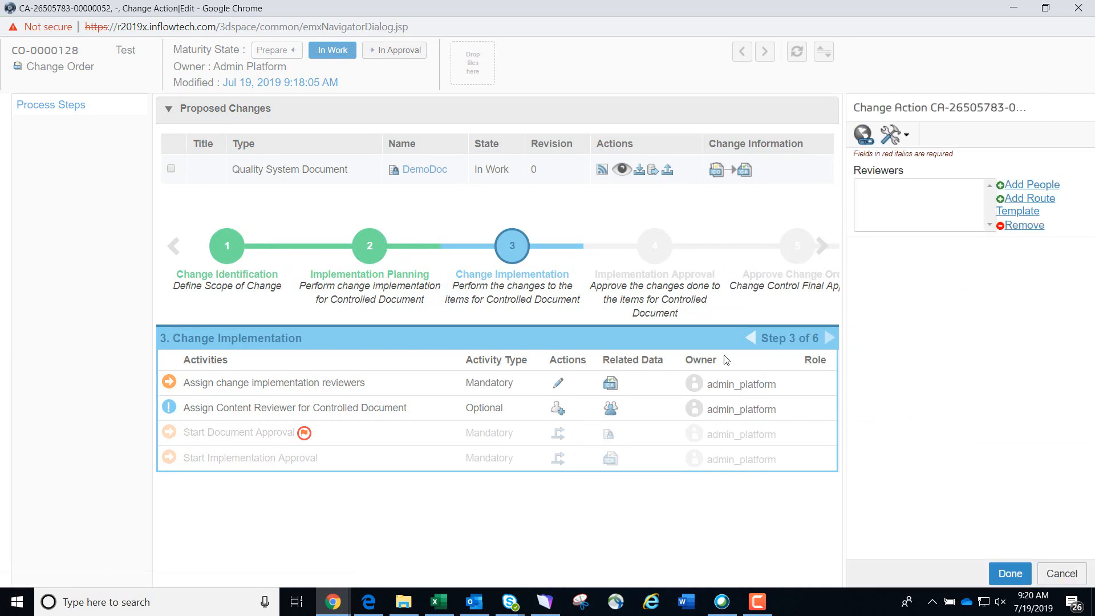
click(1020, 185)
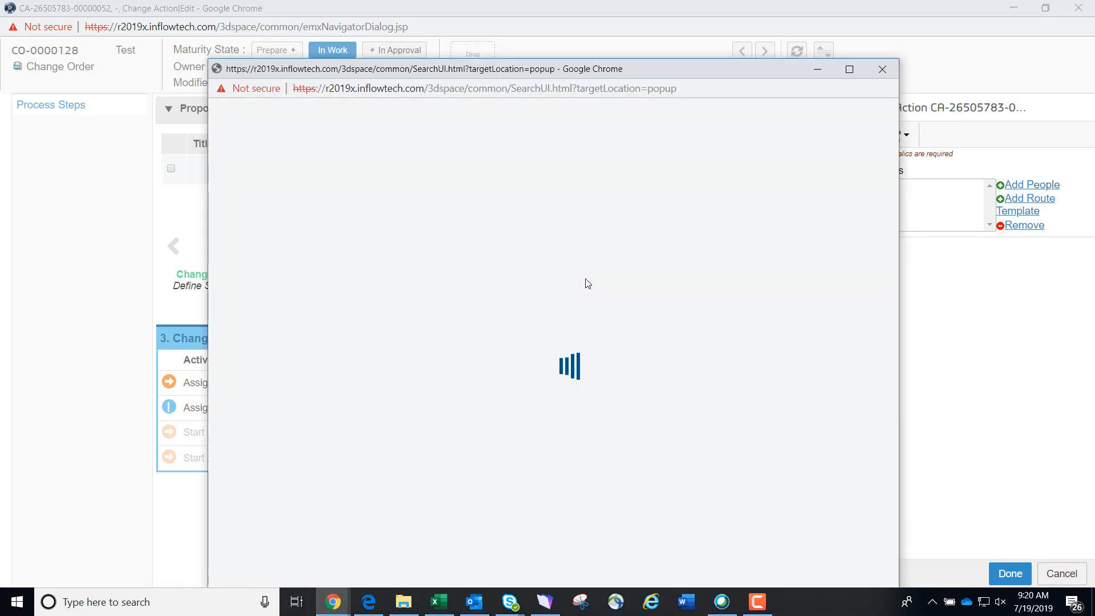
click(541, 200)
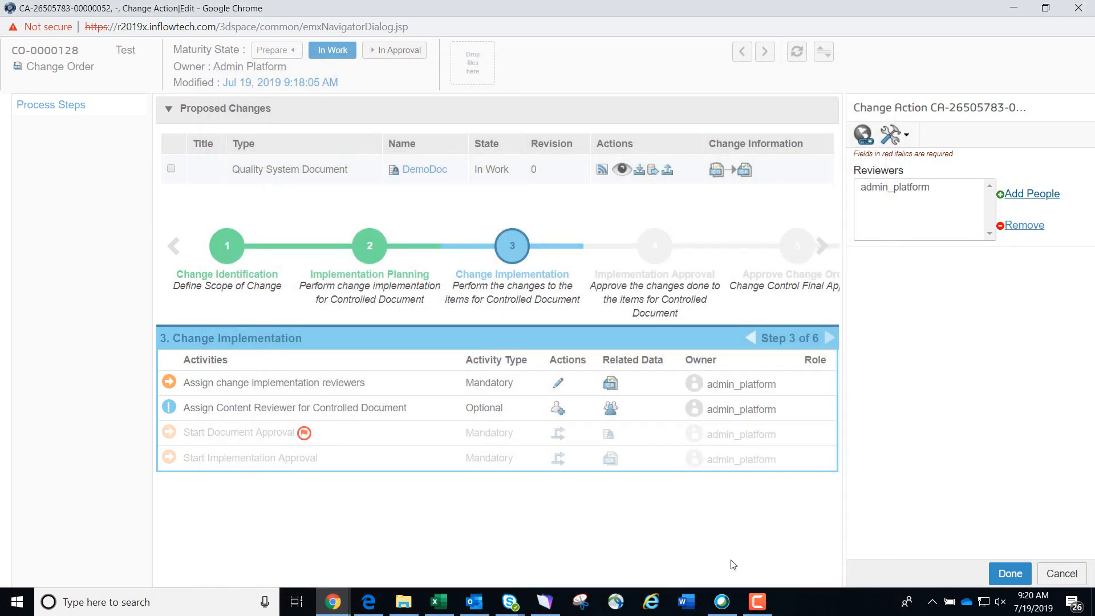
click(1004, 574)
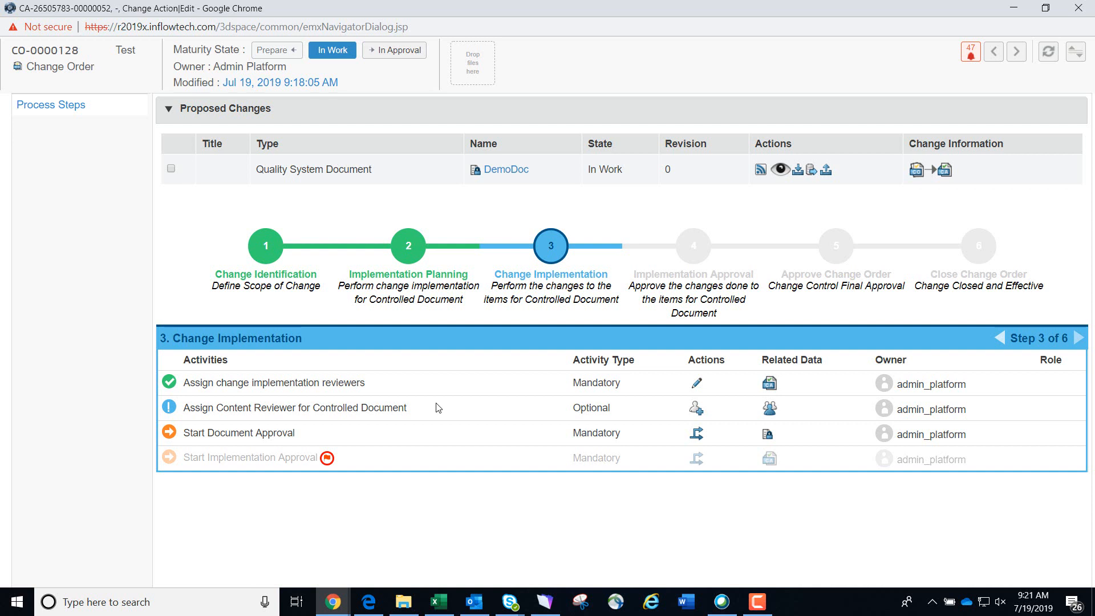
Start document approval and approve the implementation approval task with the comment test
click(696, 434)
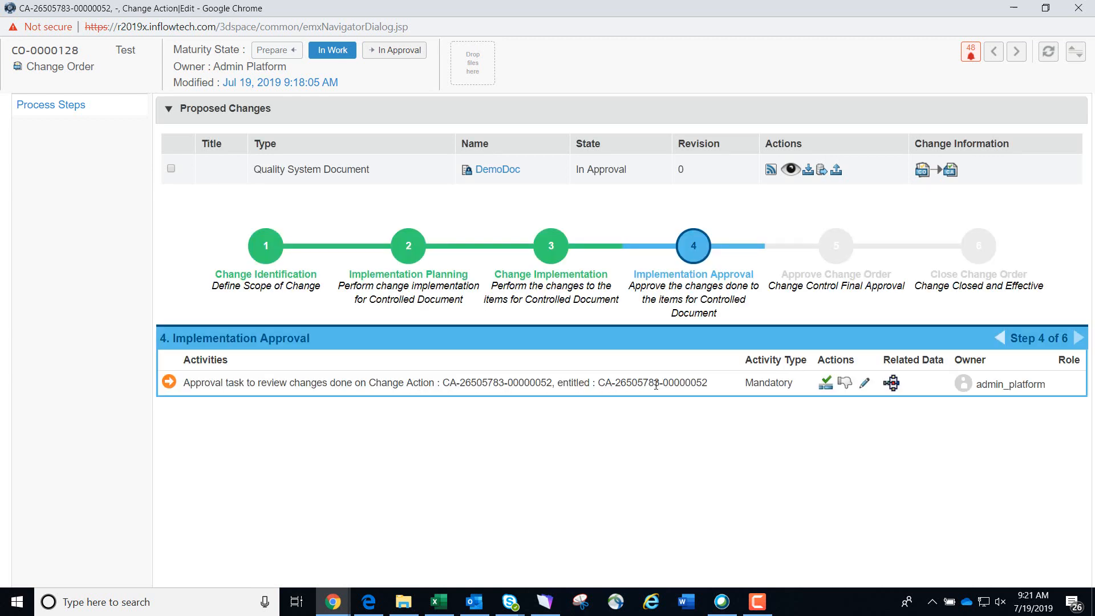
click(826, 389)
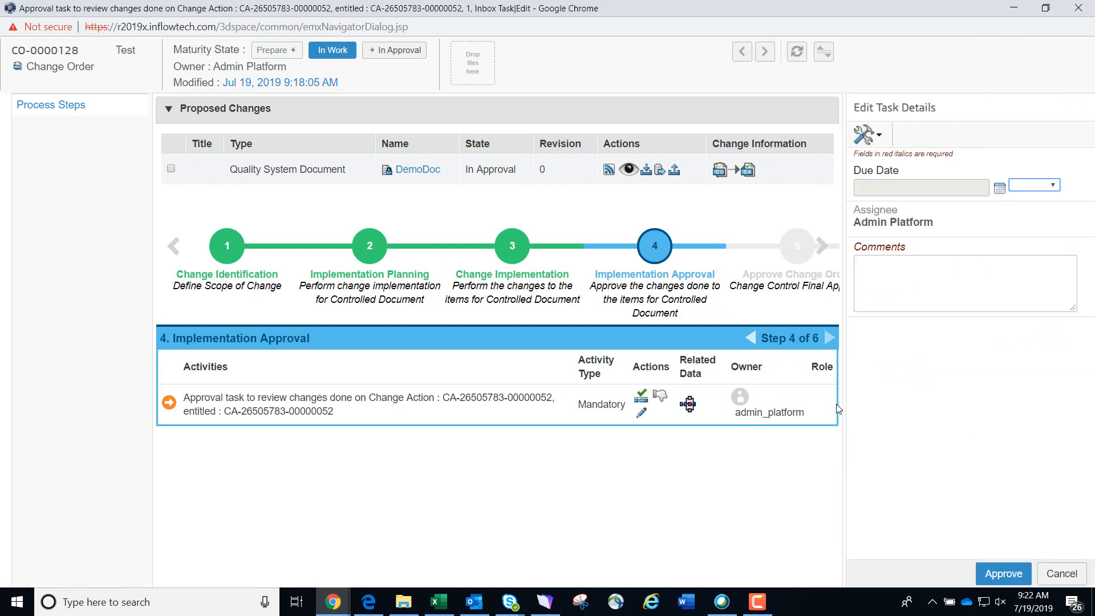
click(909, 290)
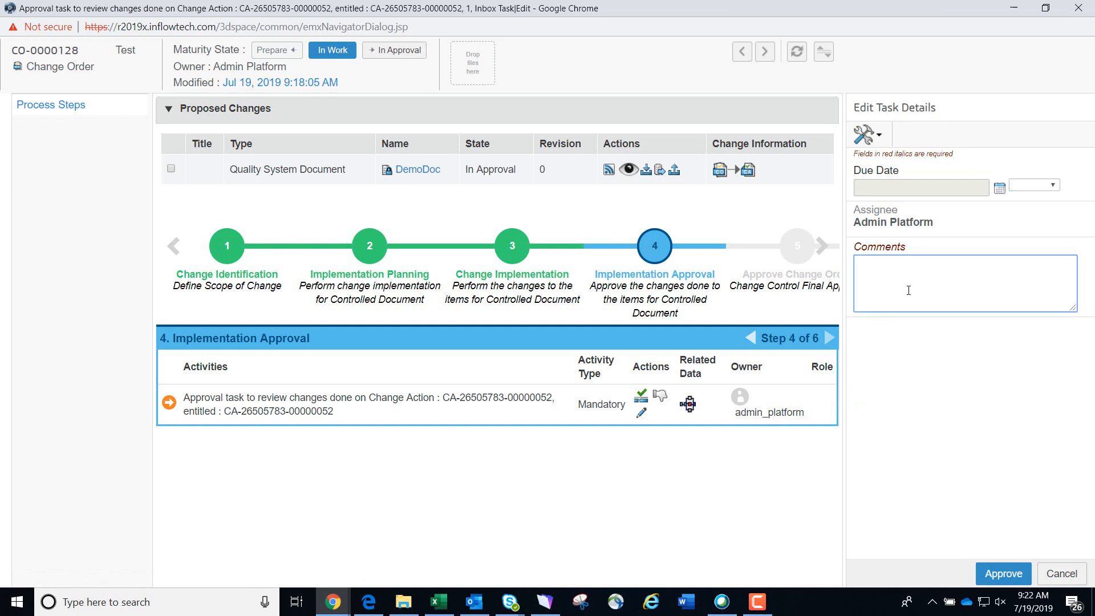
text(test)
click(1002, 573)
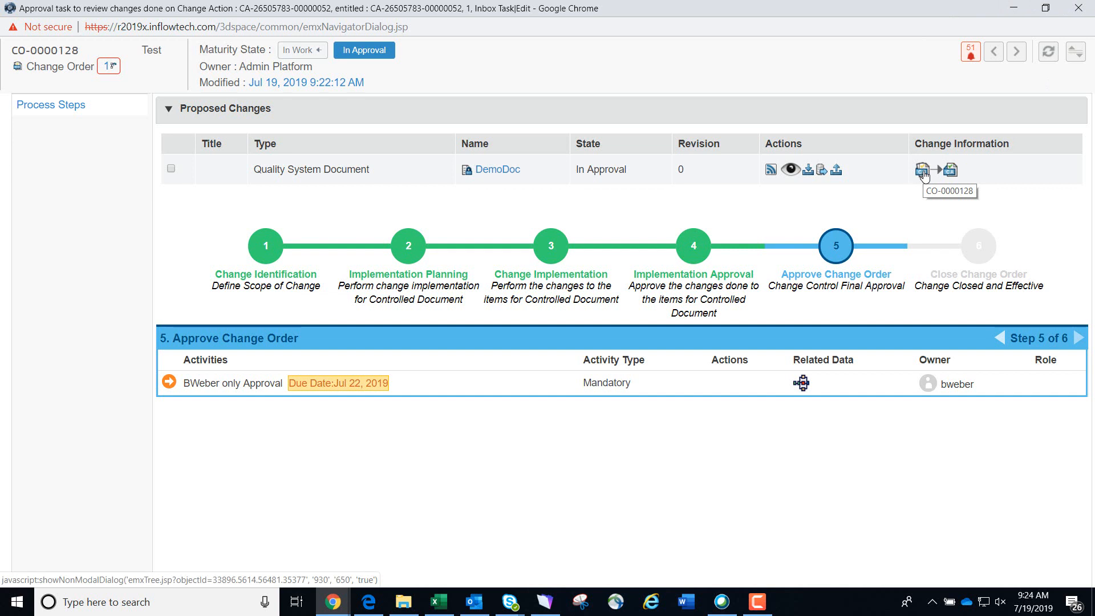
Open the change order's approval route and its pending approval task in a maximized window
click(922, 171)
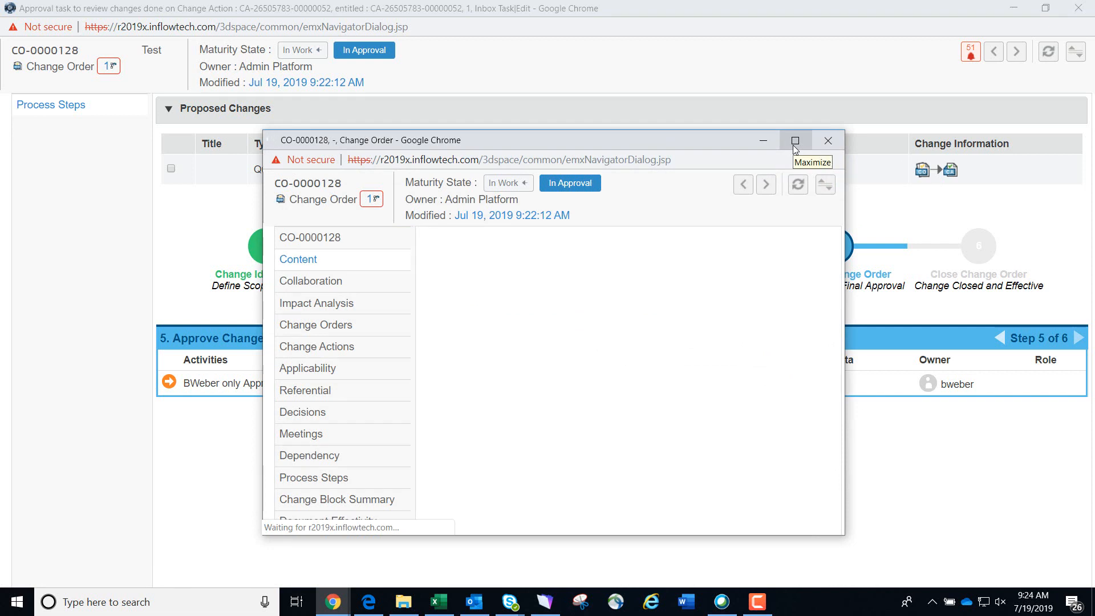
click(794, 143)
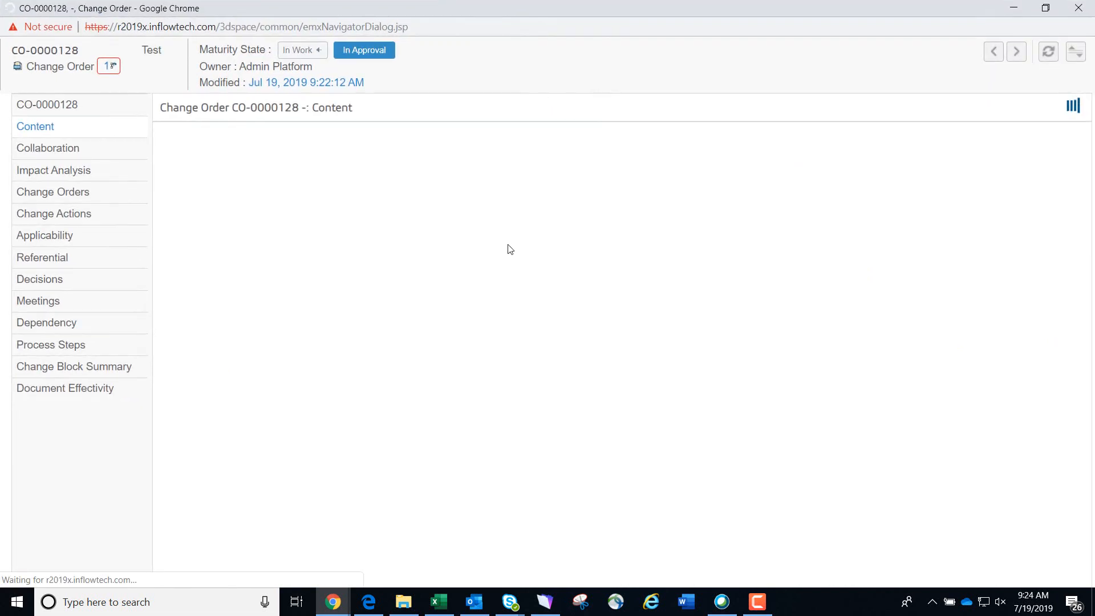
click(108, 68)
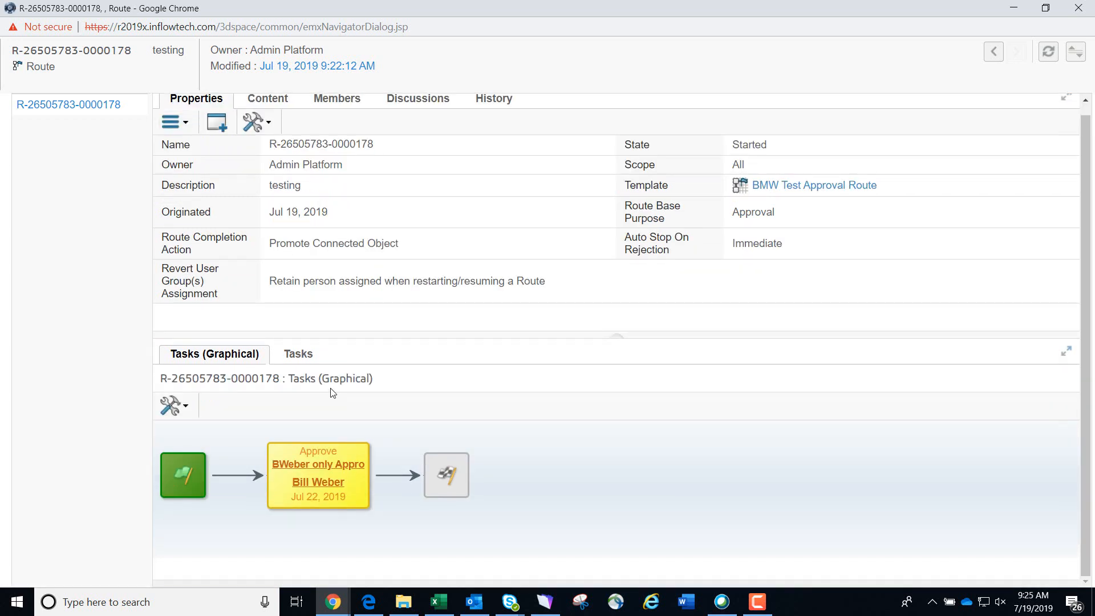
click(264, 468)
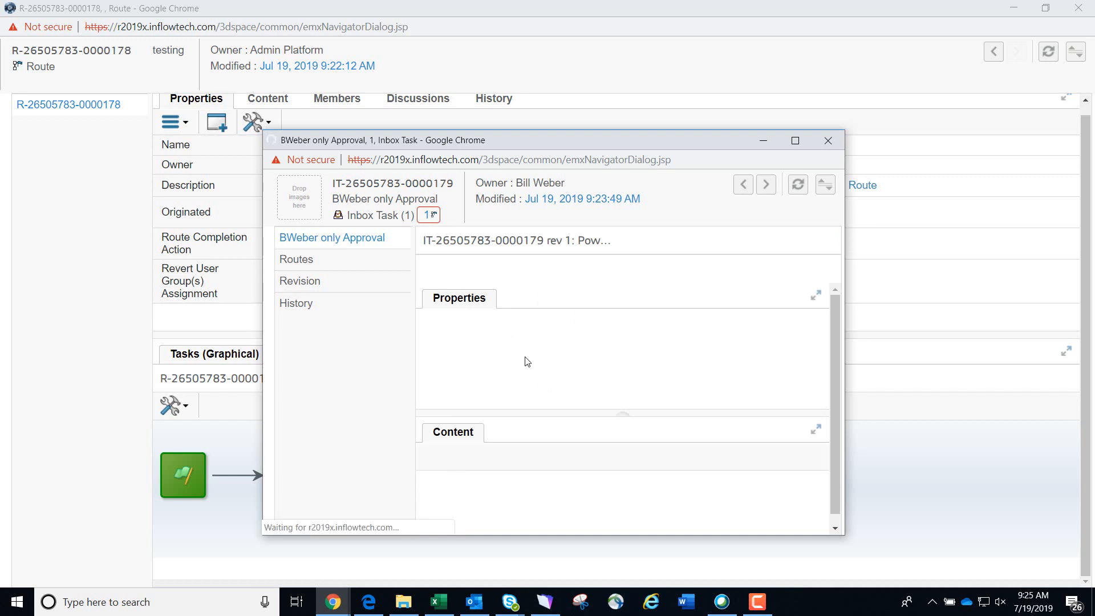
click(795, 140)
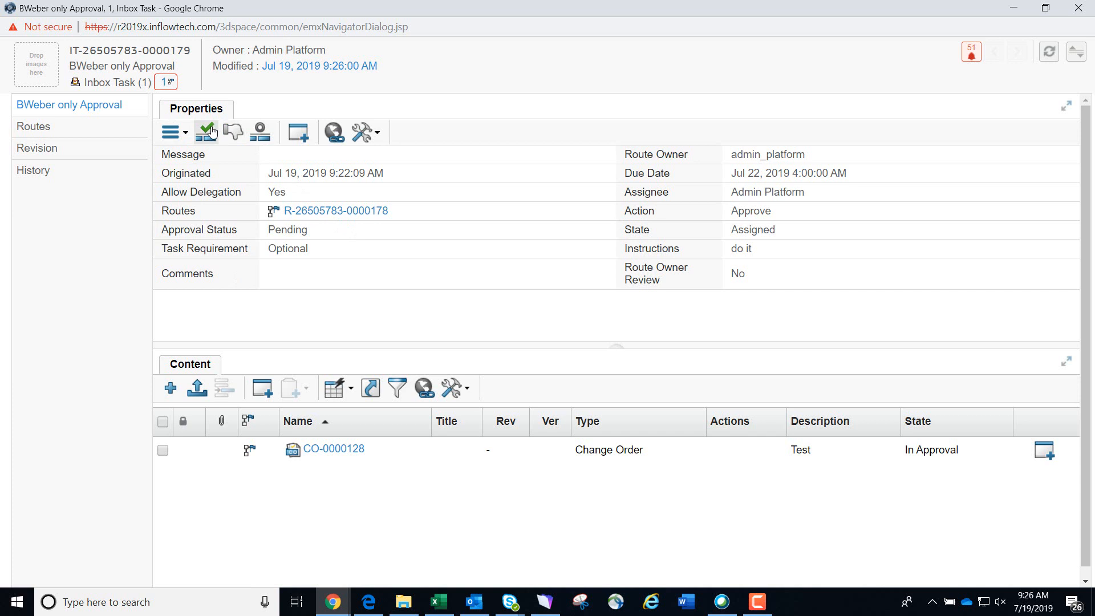
Approve the inbox task with the comment approved
click(209, 131)
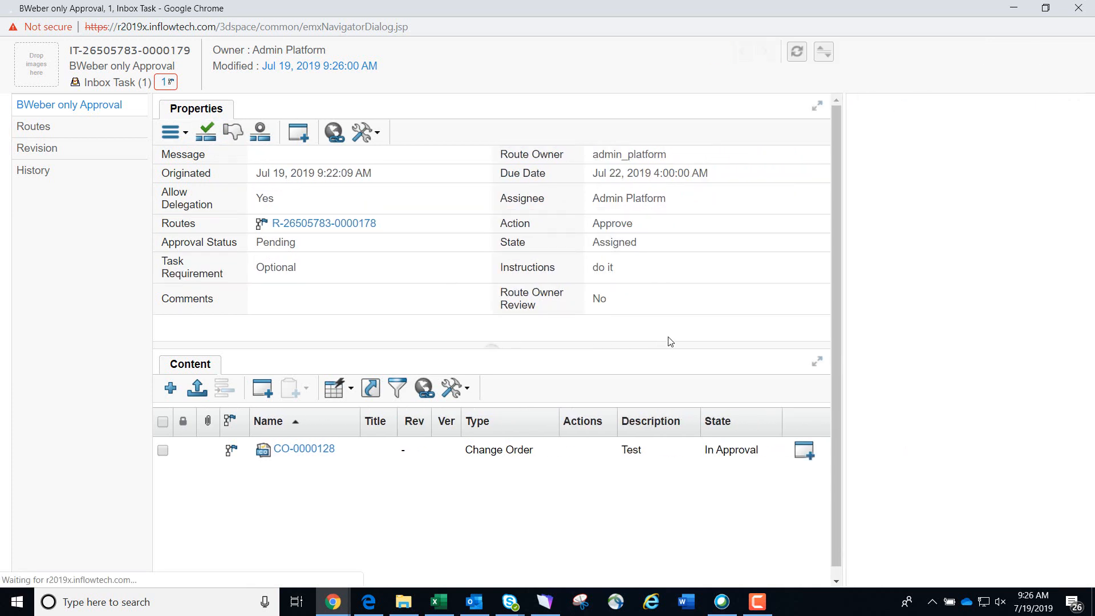
click(954, 265)
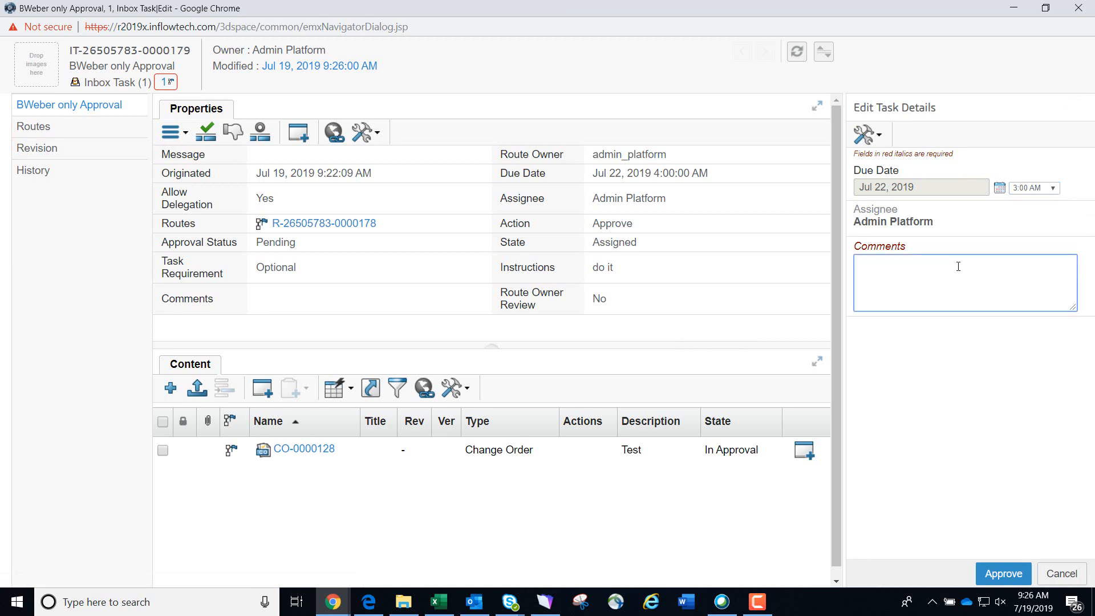
text(approed)
key(BackSpace)
key(BackSpace)
text(ved)
click(1002, 573)
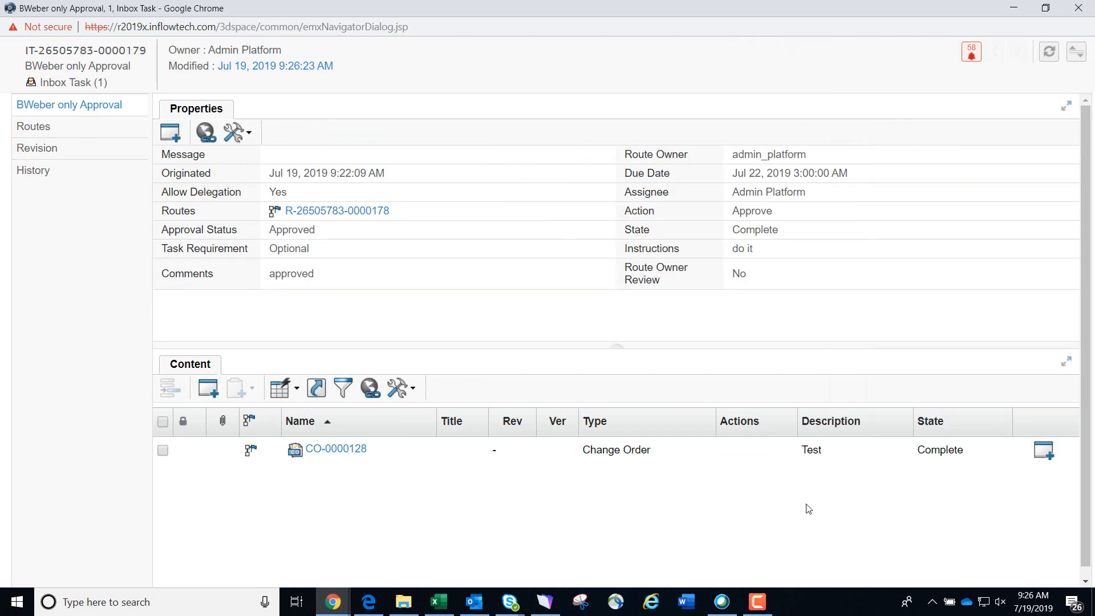
Close the task and route windows and refresh the change order and the DemoDoc document
click(1075, 10)
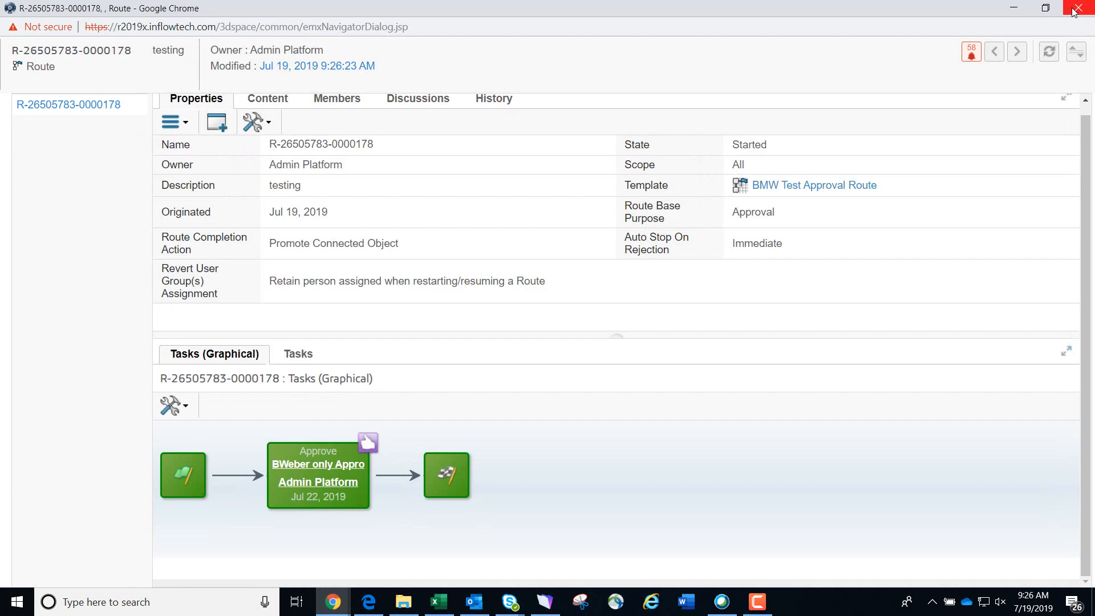
click(1075, 10)
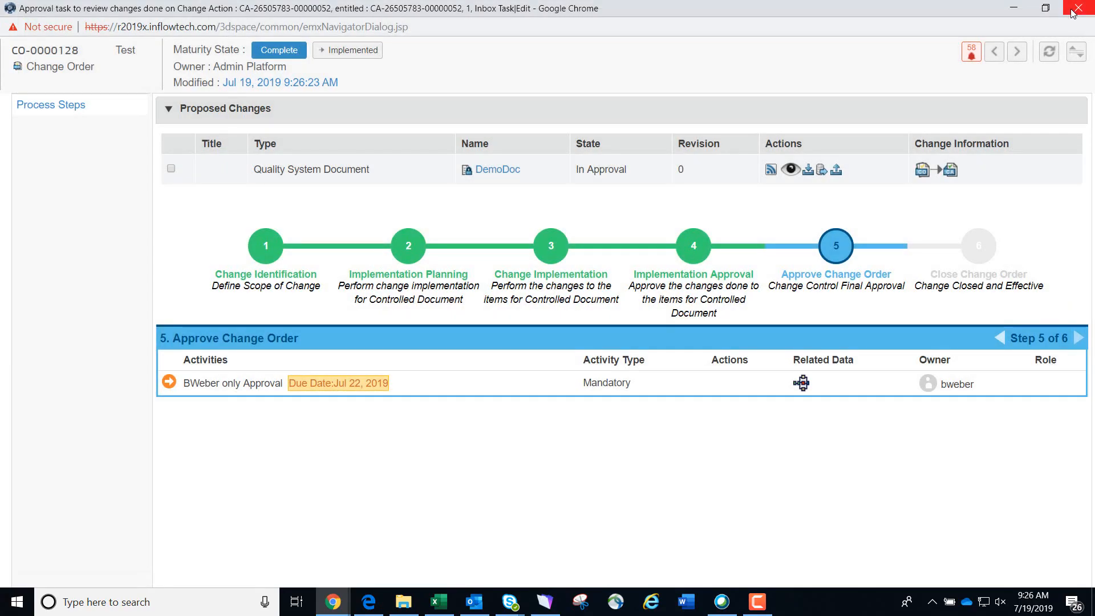
click(1046, 57)
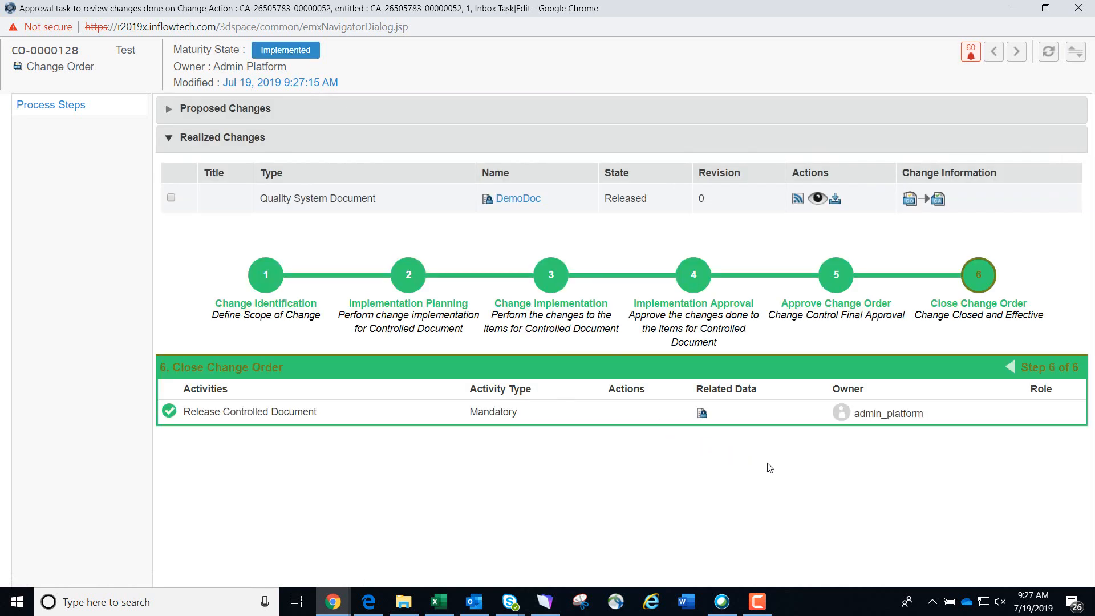
click(1077, 9)
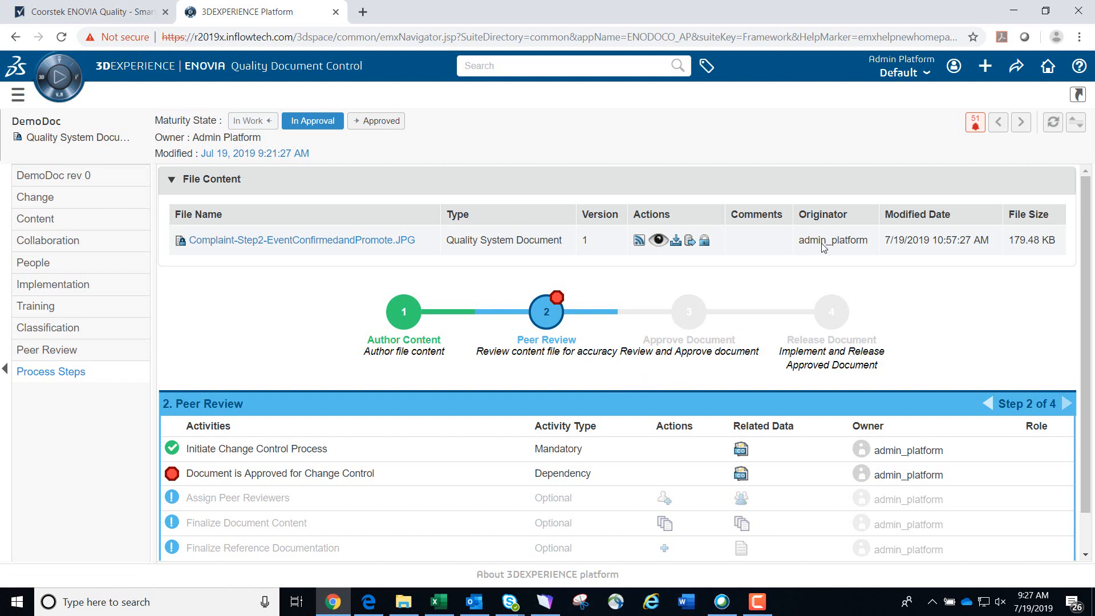
click(1052, 121)
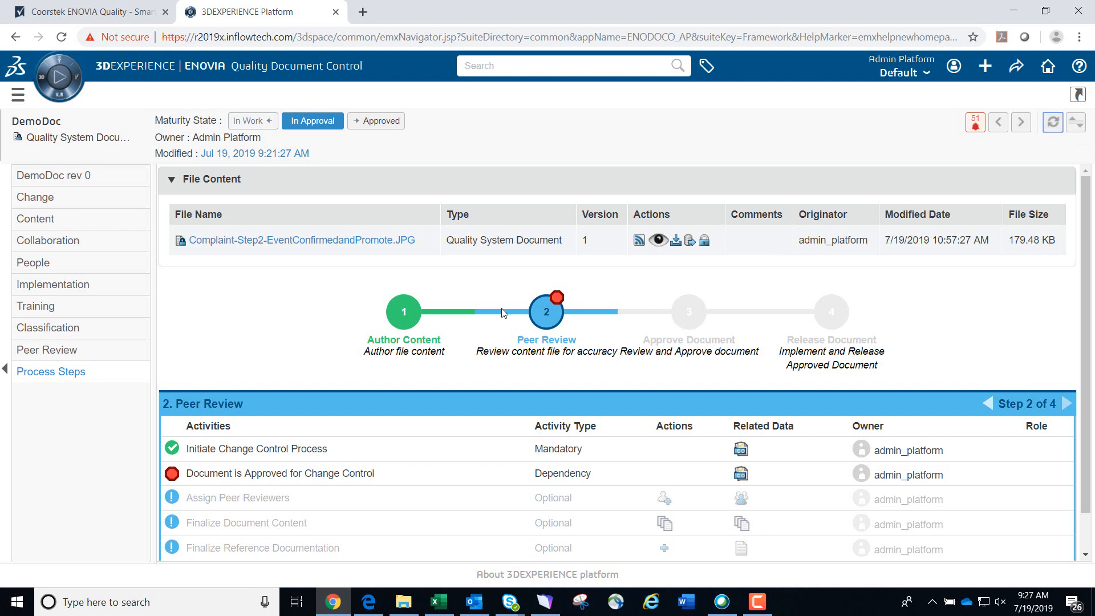